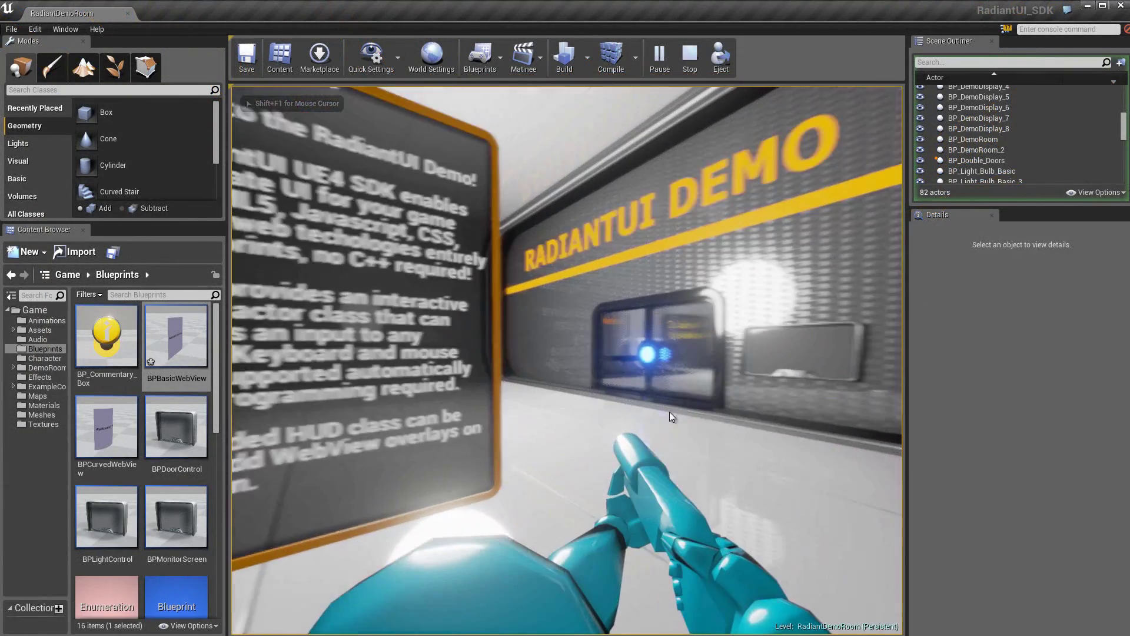
# Walk up to the RADIANTUI DEMO wall monitor and press Open Door
pyautogui.press('w')
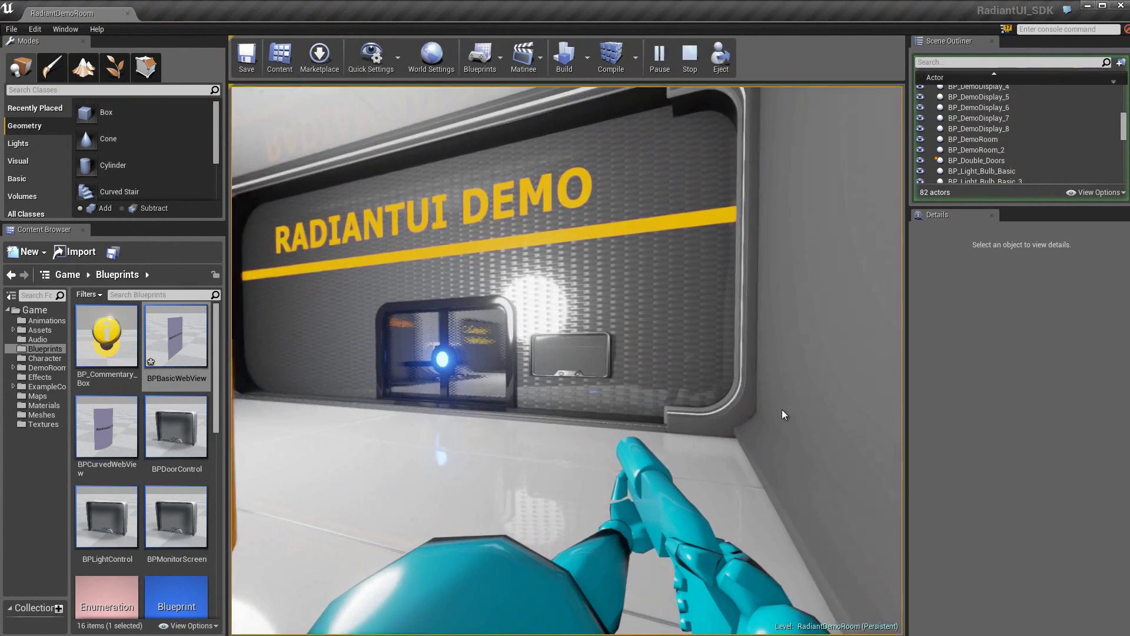
pyautogui.press('w')
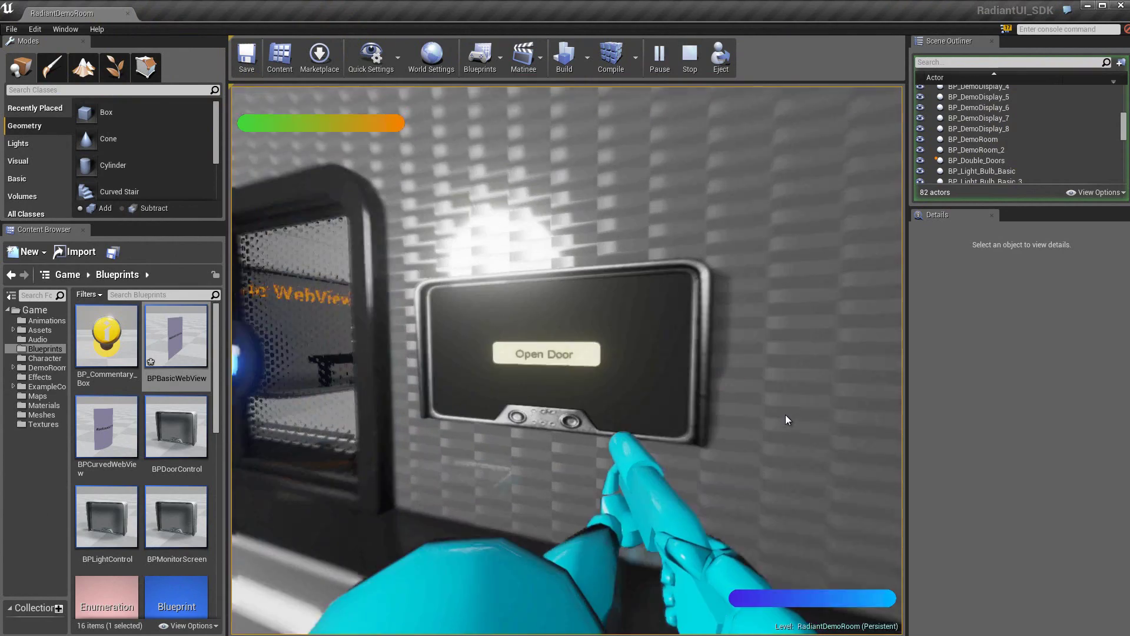
pyautogui.click(785, 415)
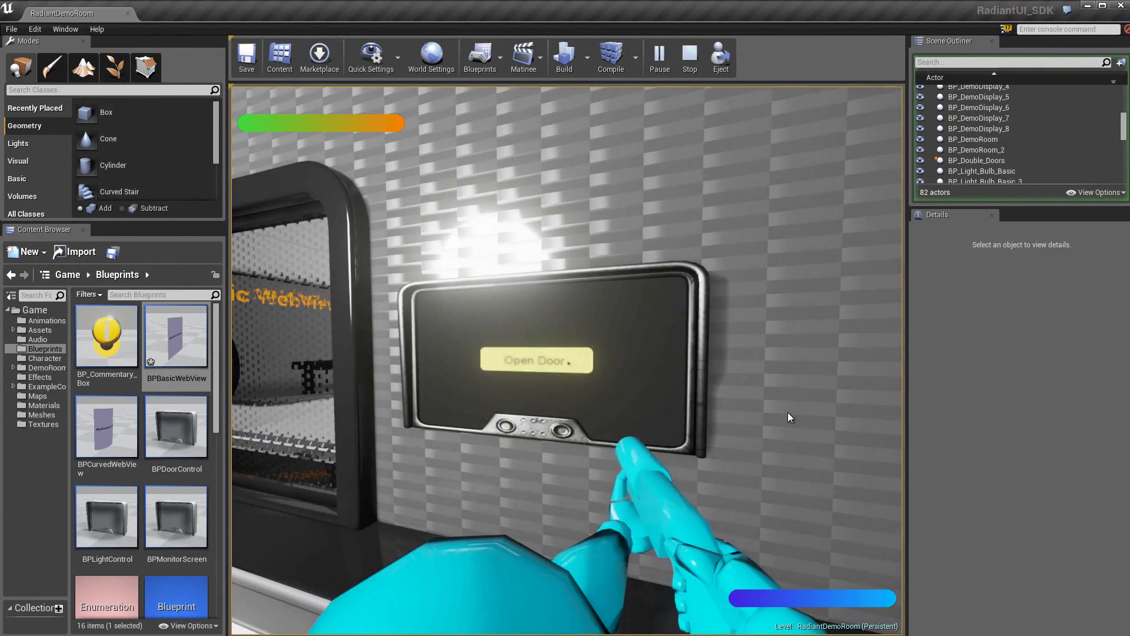
# Walk along the wall to the Basic WebView display
pyautogui.press('a')
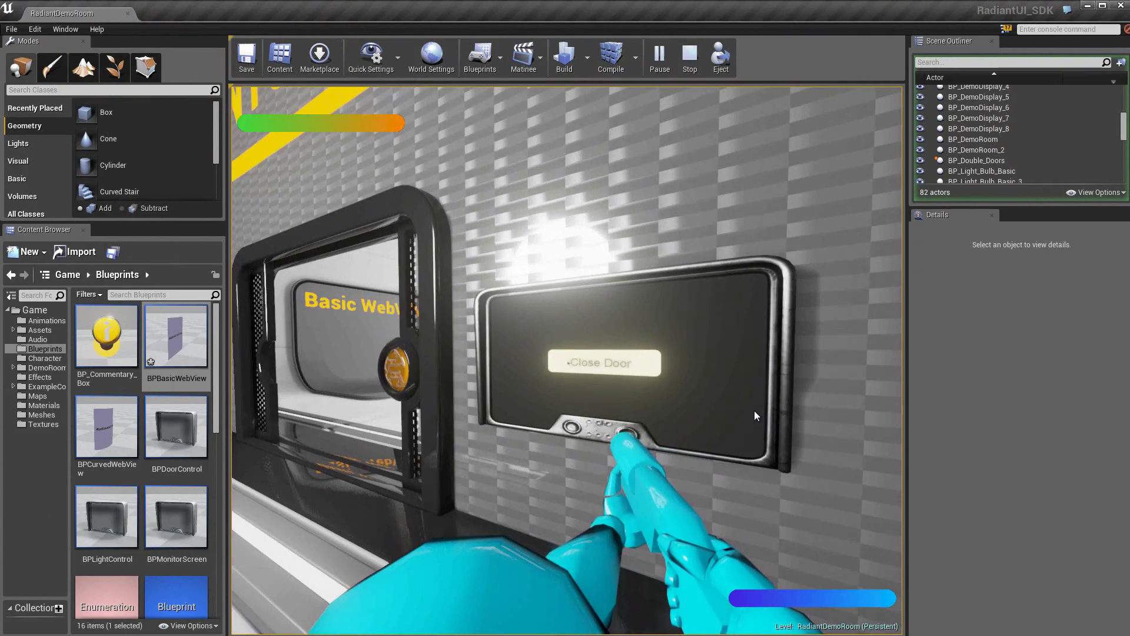
pyautogui.press('a')
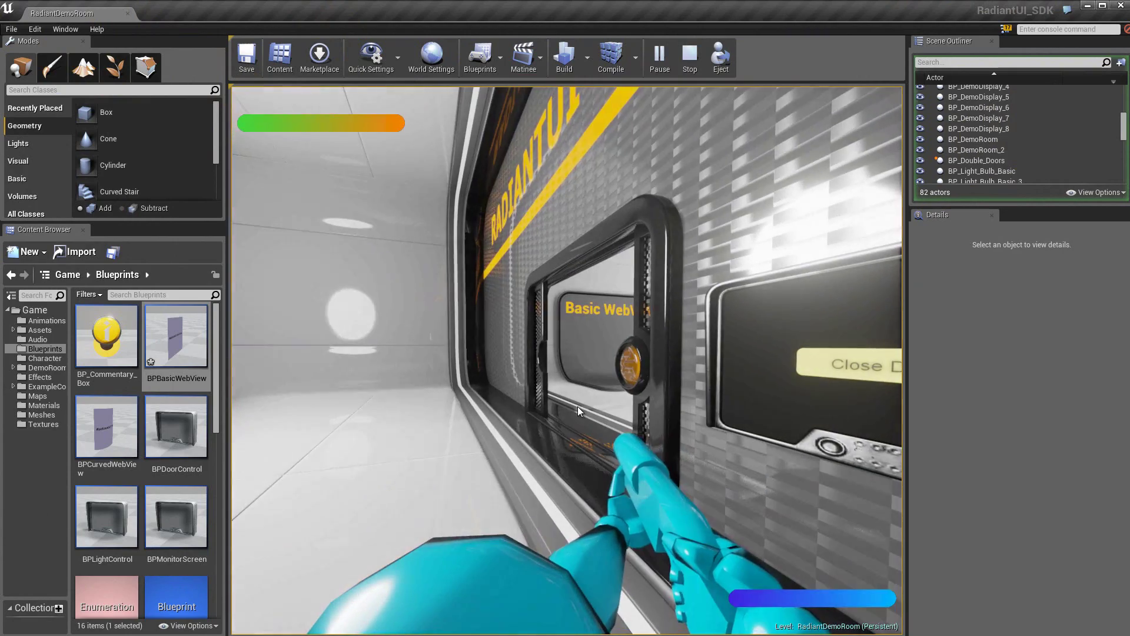
pyautogui.press('a')
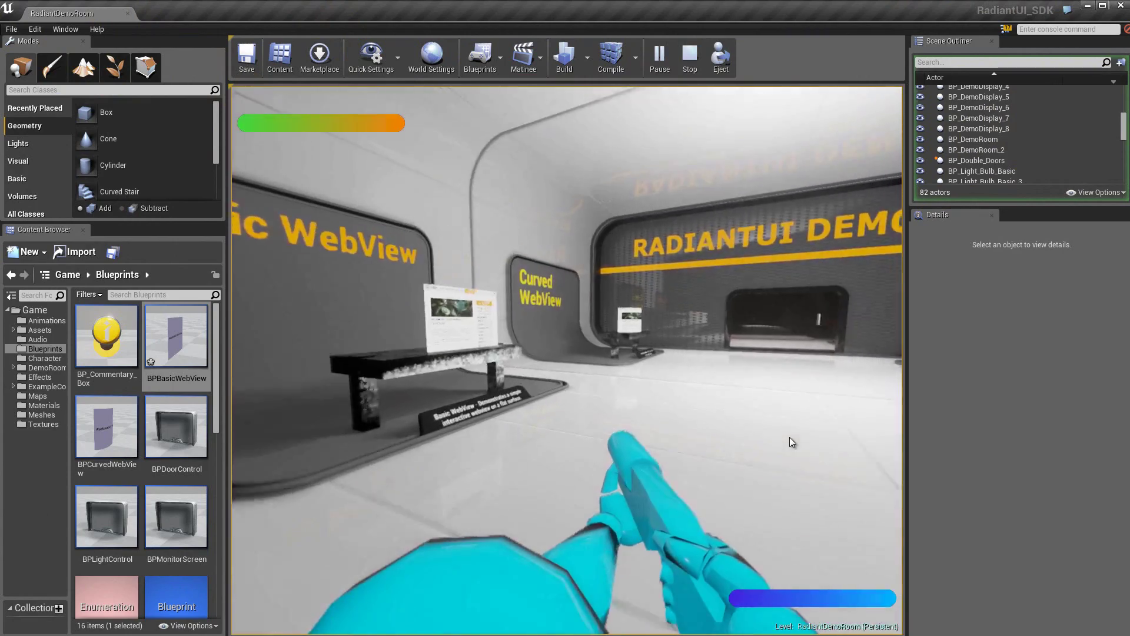
pyautogui.press('a')
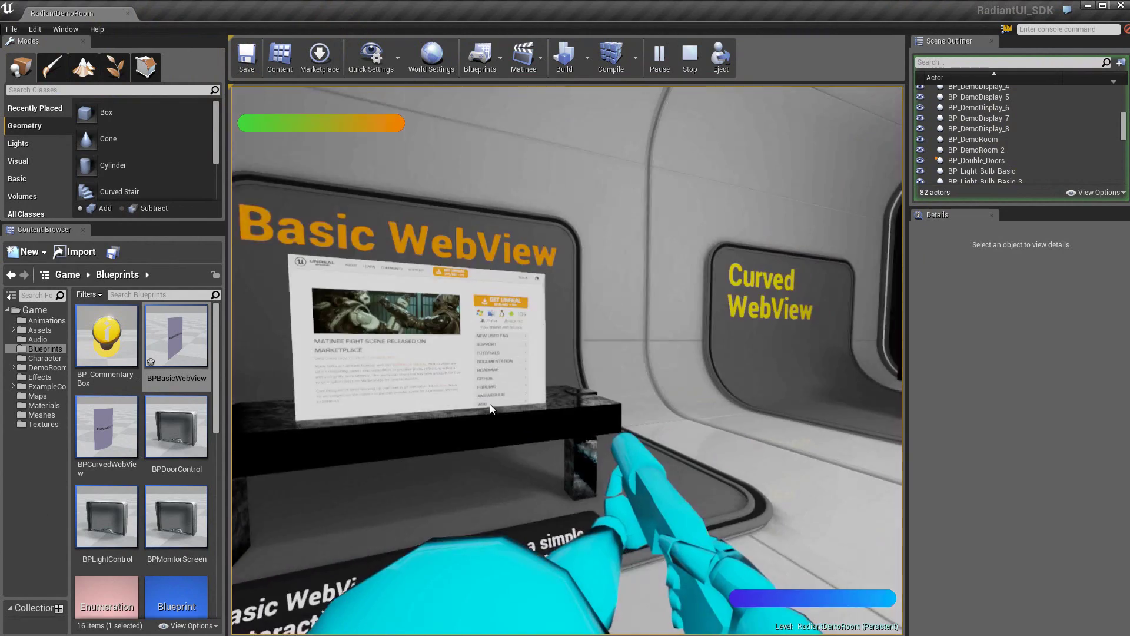
# Approach the Basic WebView page and open its TUTORIALS section
pyautogui.press('w')
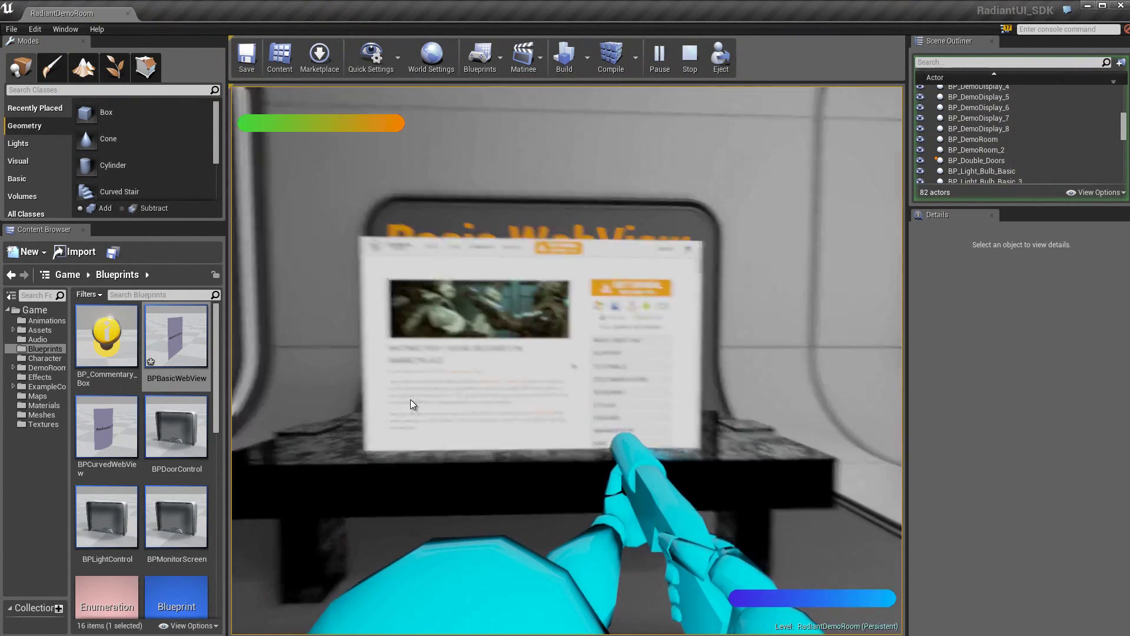
pyautogui.press('w')
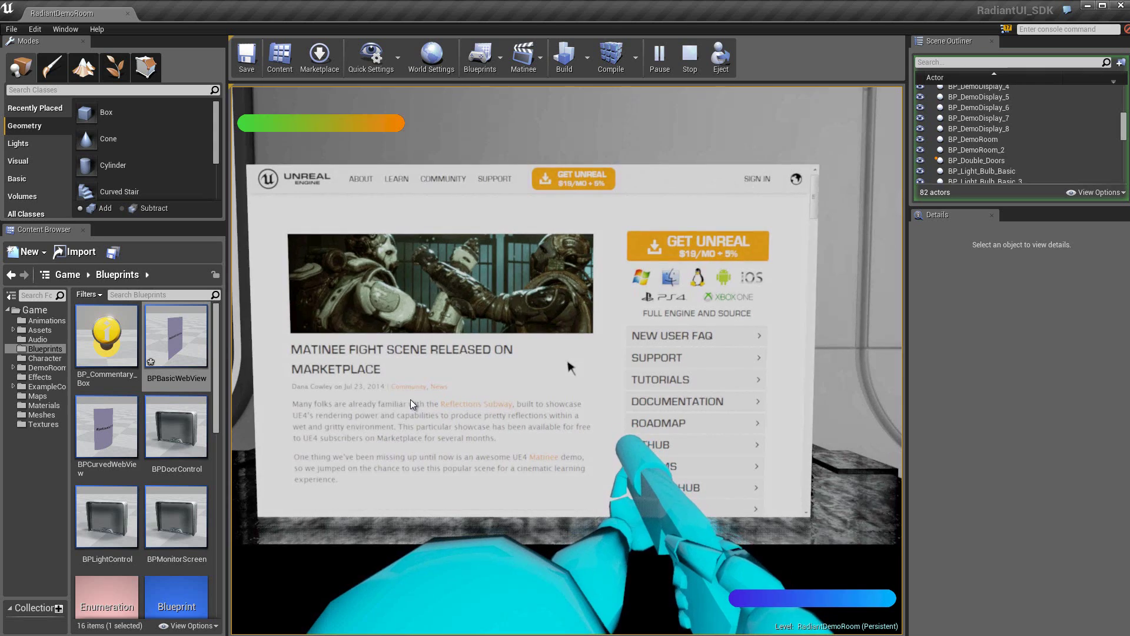
pyautogui.scroll(-3, 411, 404)
pyautogui.scroll(3, 411, 403)
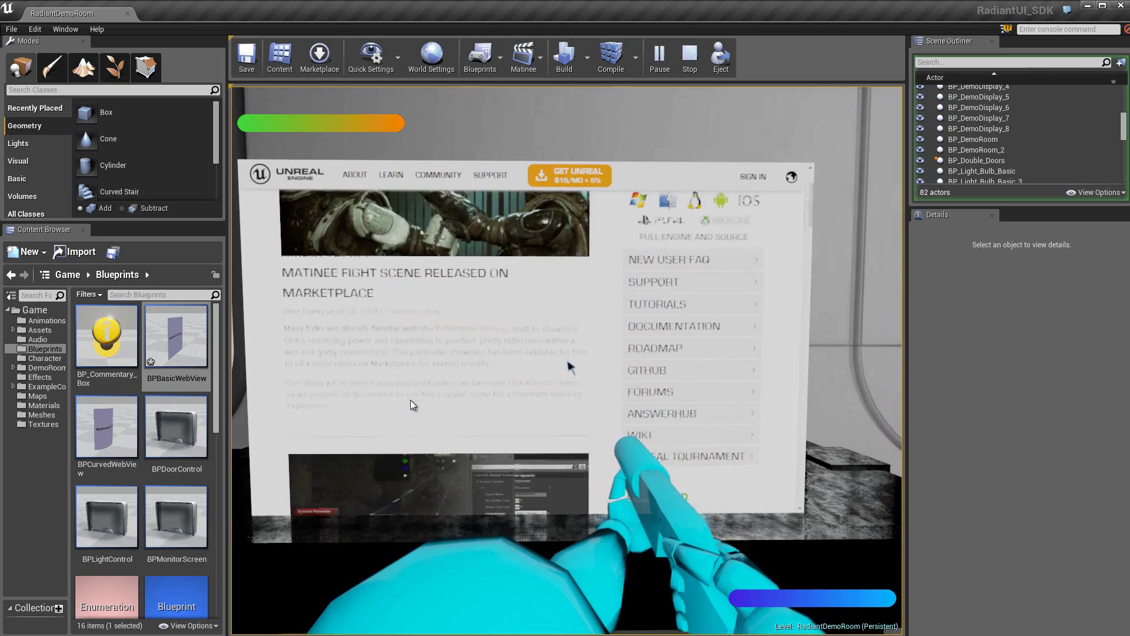
pyautogui.scroll(-3, 411, 403)
pyautogui.scroll(3, 411, 403)
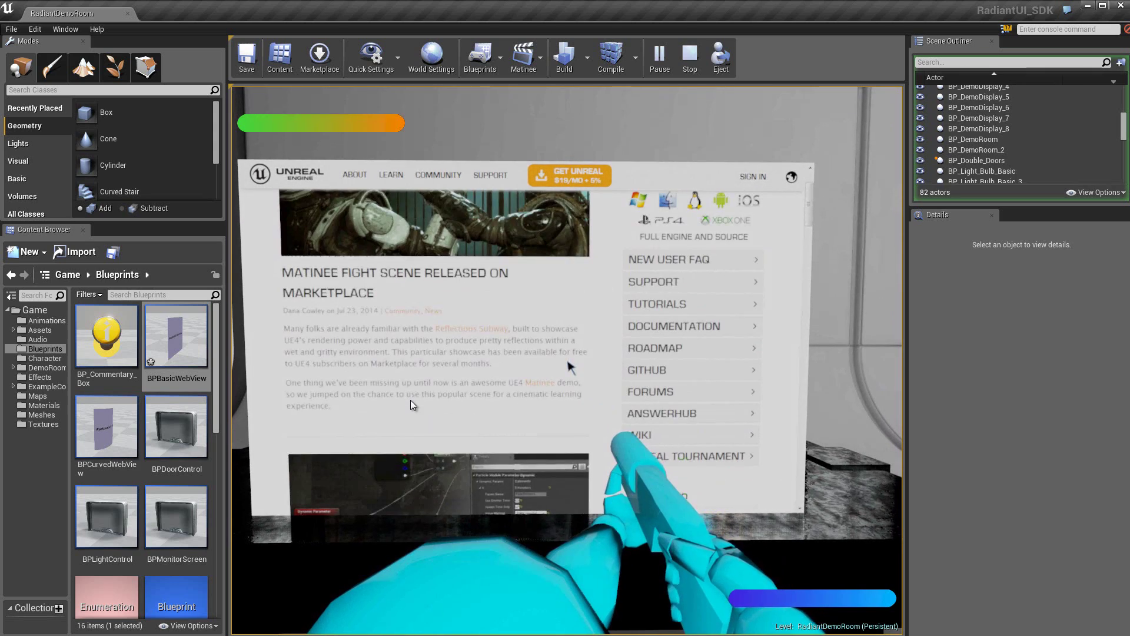
pyautogui.moveTo(411, 400); pyautogui.dragTo(465, 347, button='right')
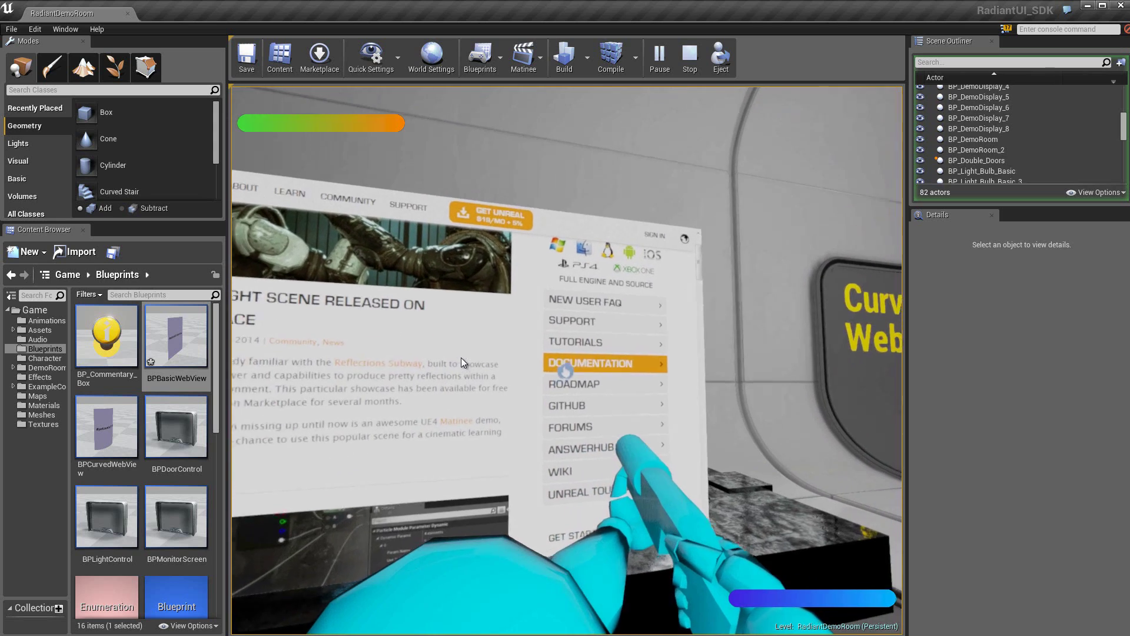
pyautogui.click(563, 368)
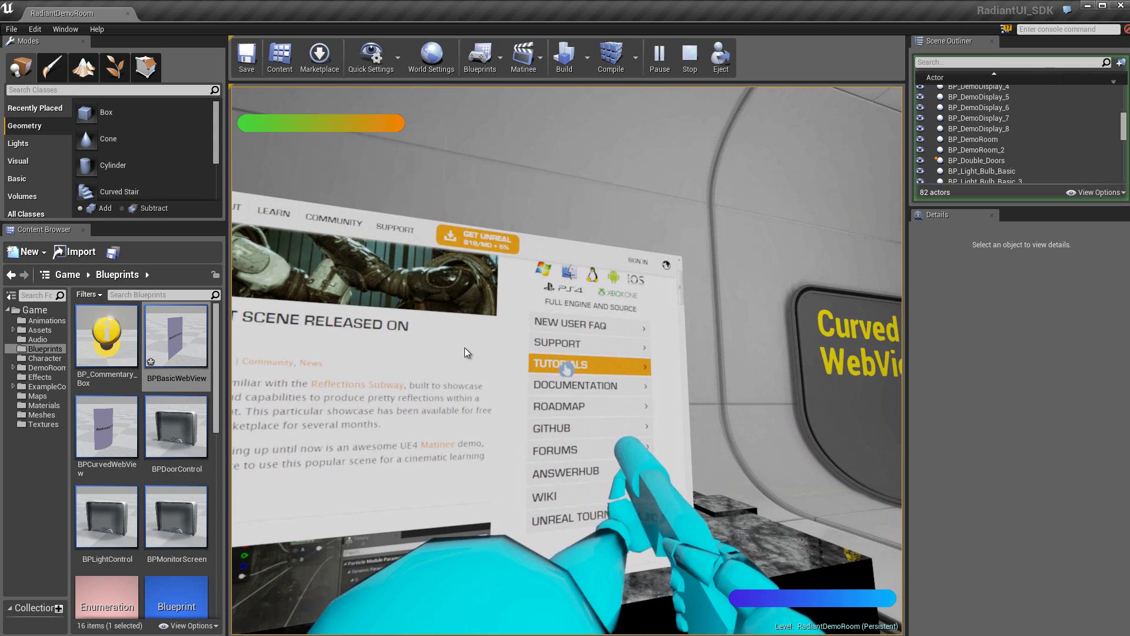
# Play the first playlist video, Introduction to UE4 Programming, in theater mode
pyautogui.moveTo(464, 347); pyautogui.dragTo(309, 362, button='right')
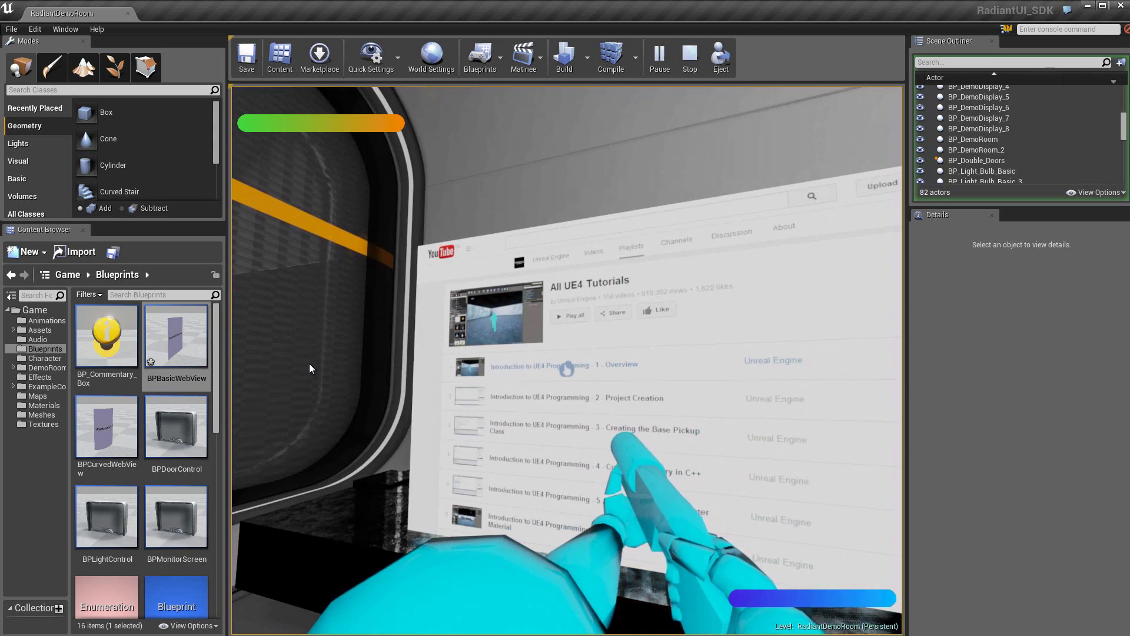
pyautogui.click(566, 368)
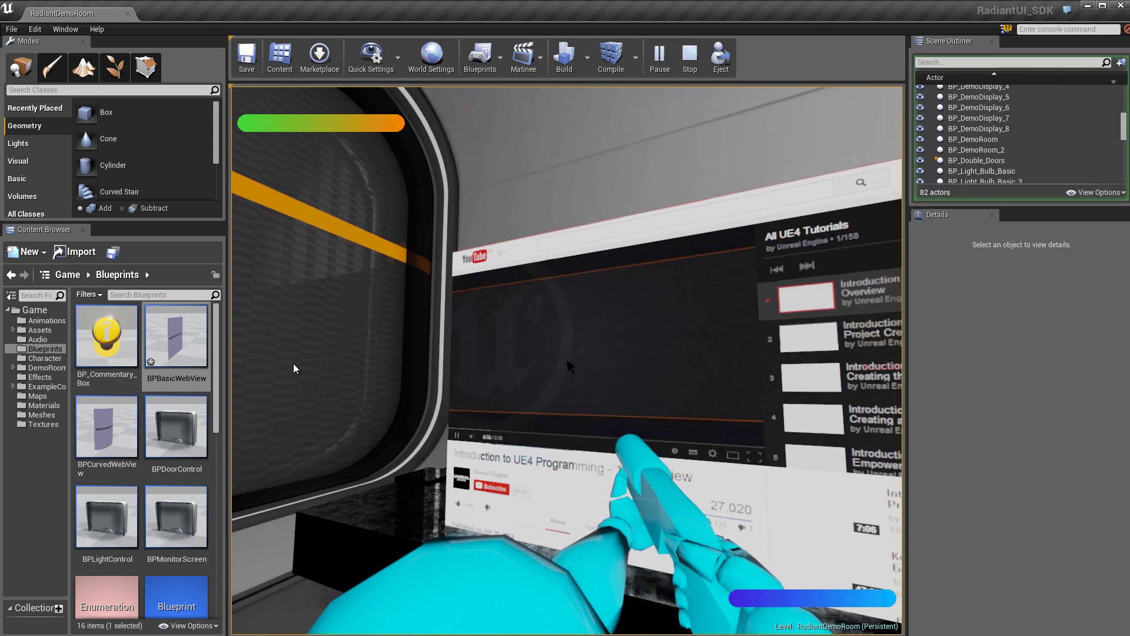
pyautogui.scroll(3, 344, 386)
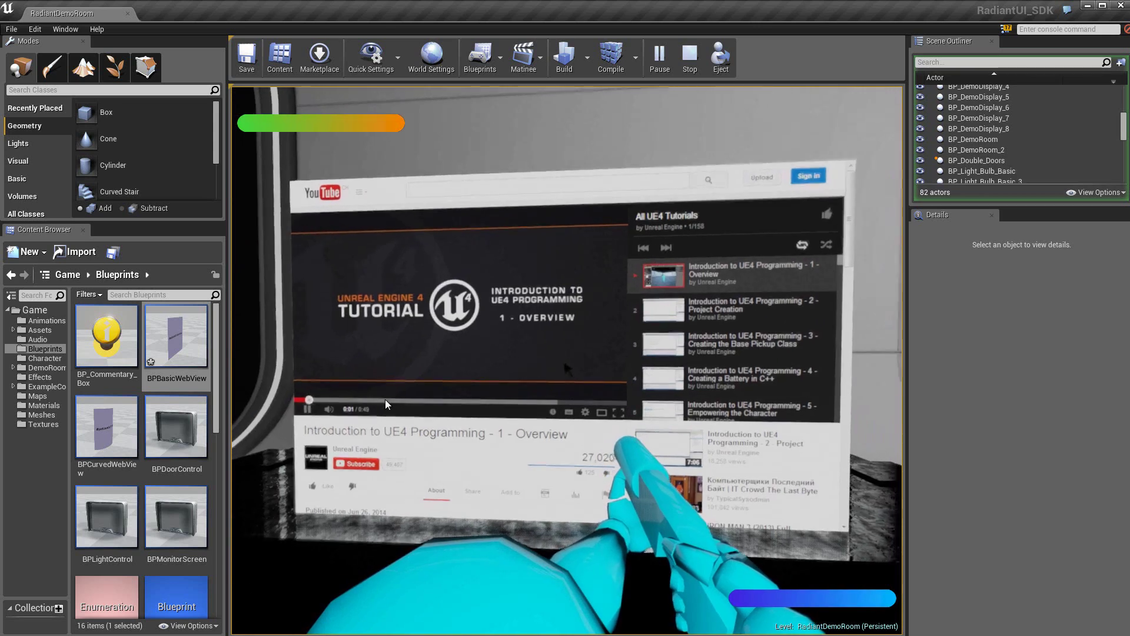
pyautogui.press('w')
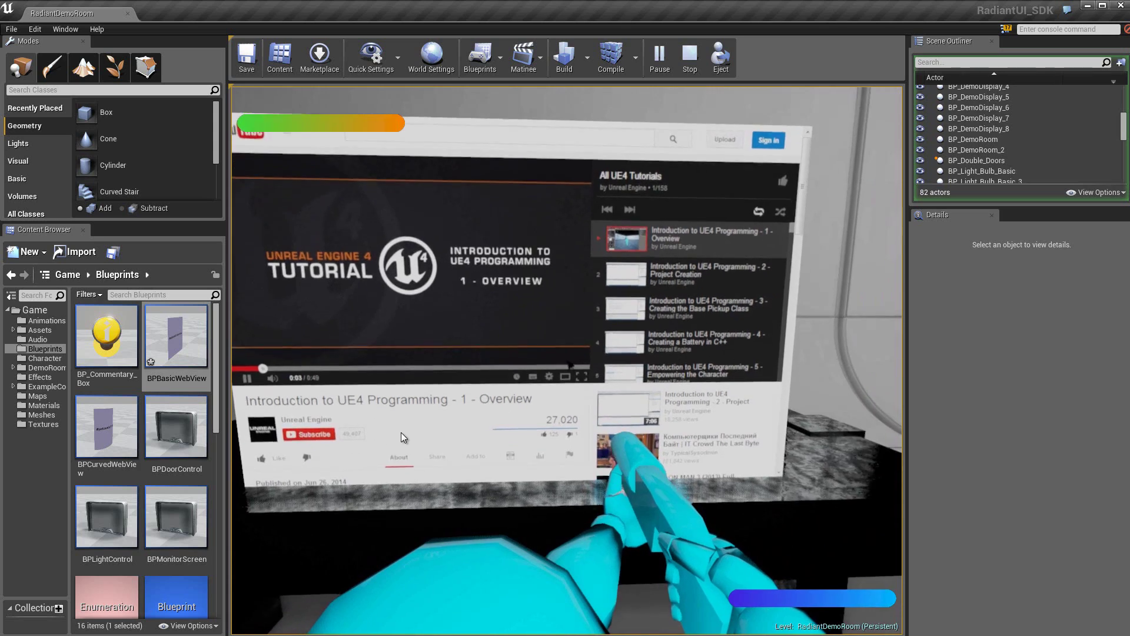
pyautogui.click(566, 368)
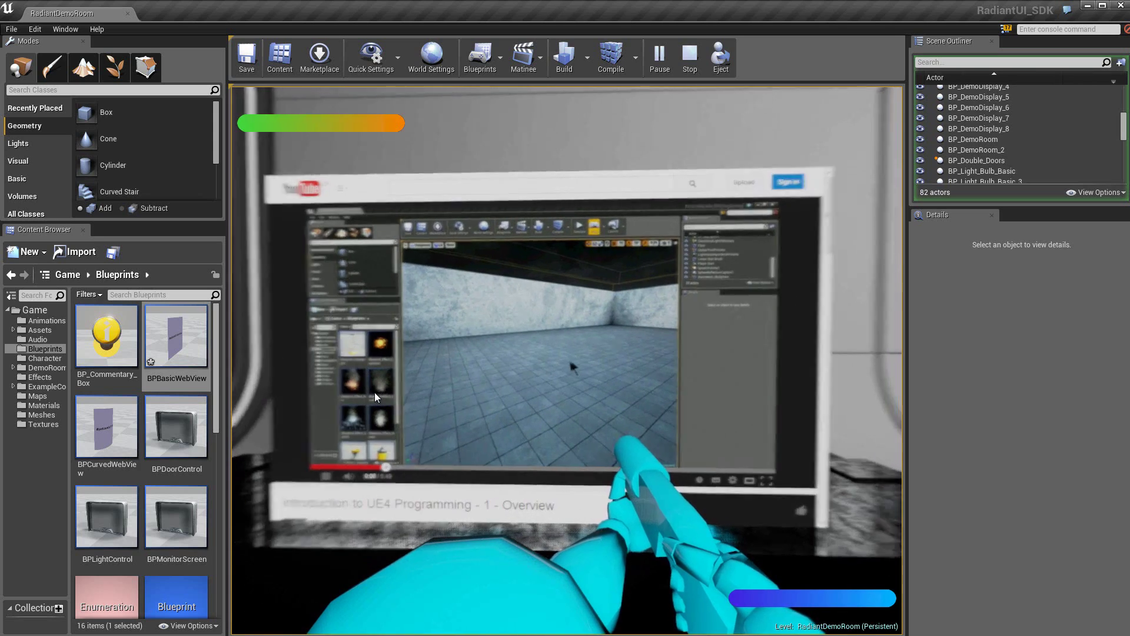
# Approach the playing video, then back away and head to the Keyboard Input display
pyautogui.press('w')
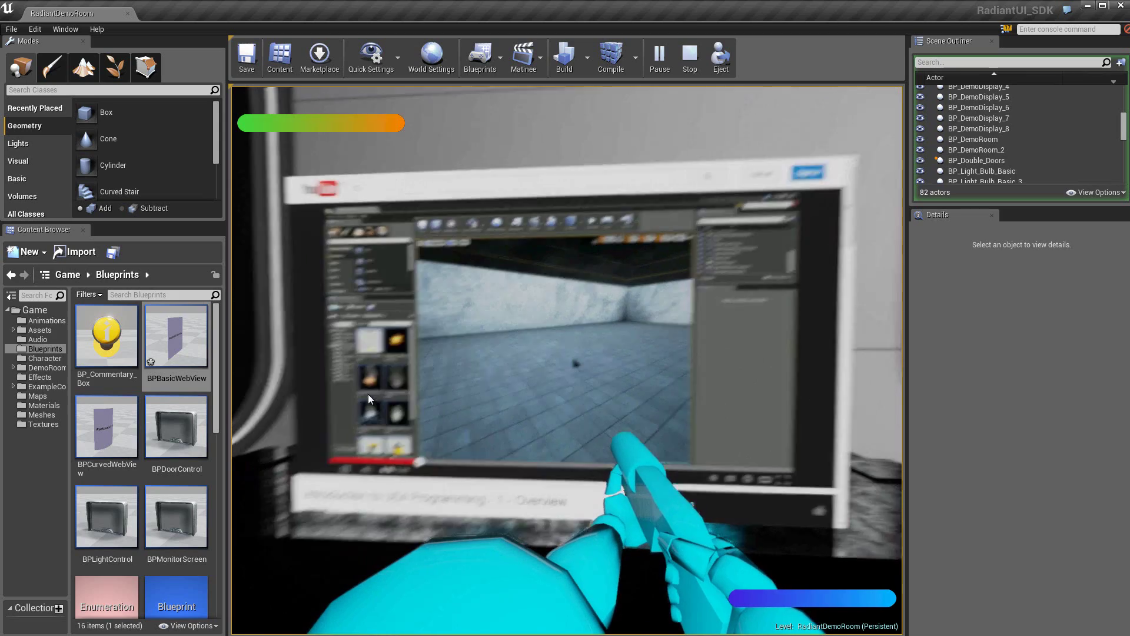
pyautogui.press('w')
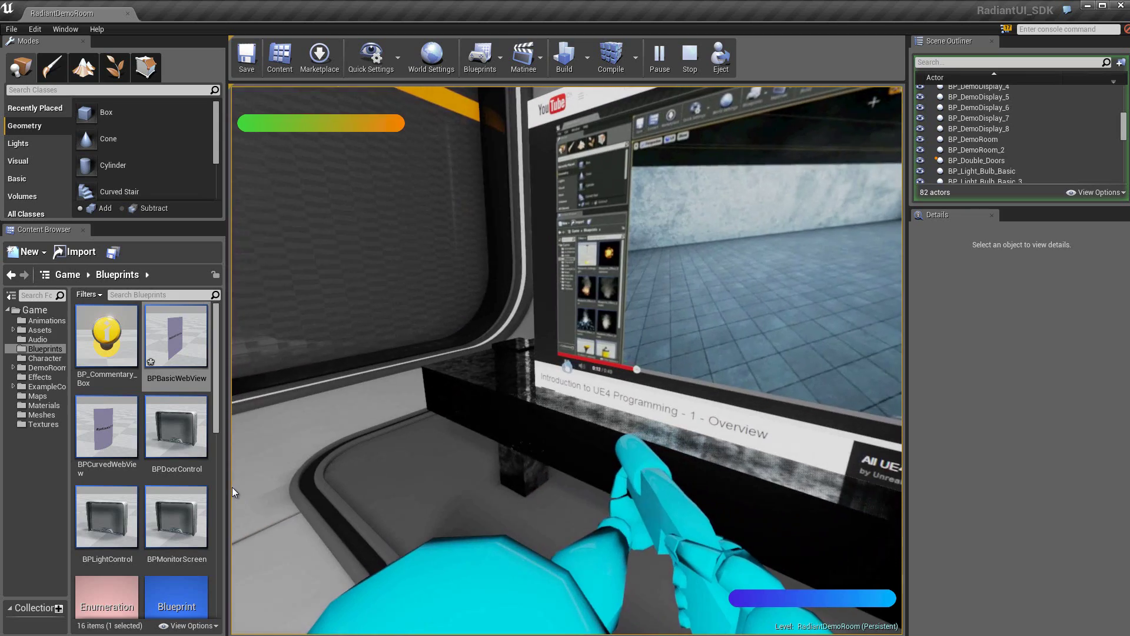
pyautogui.press('w')
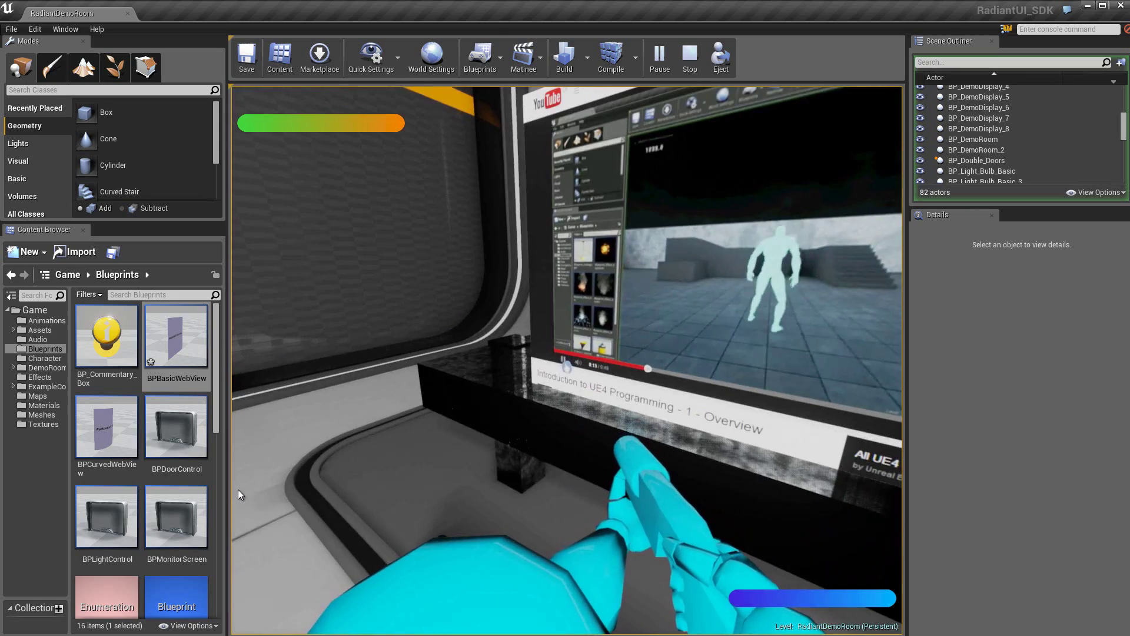
pyautogui.press('s')
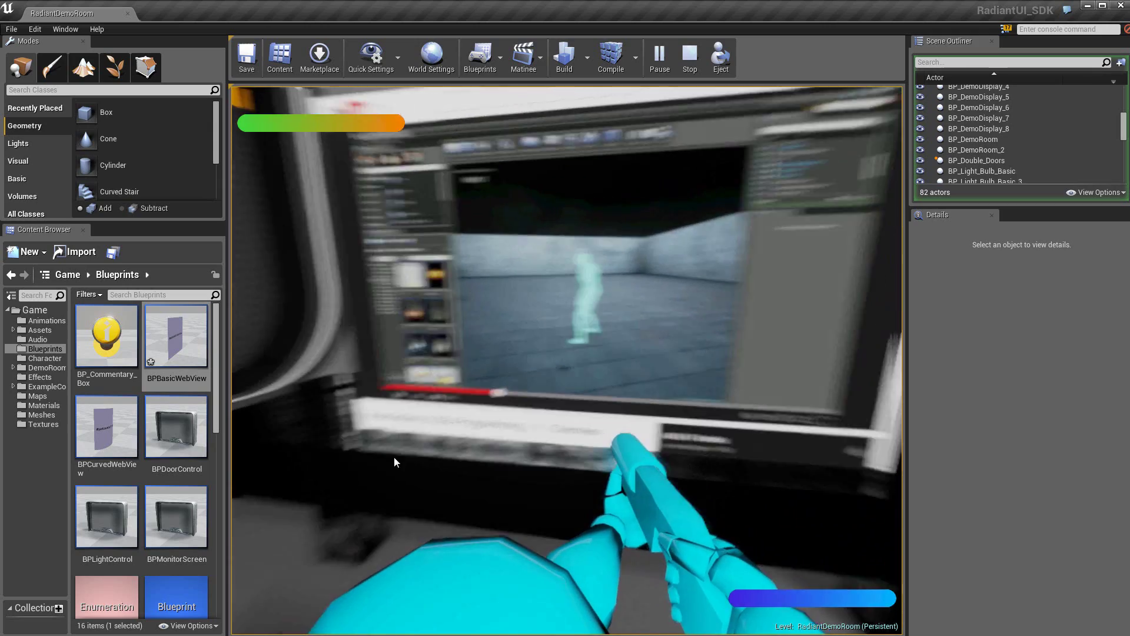
pyautogui.press('Right')
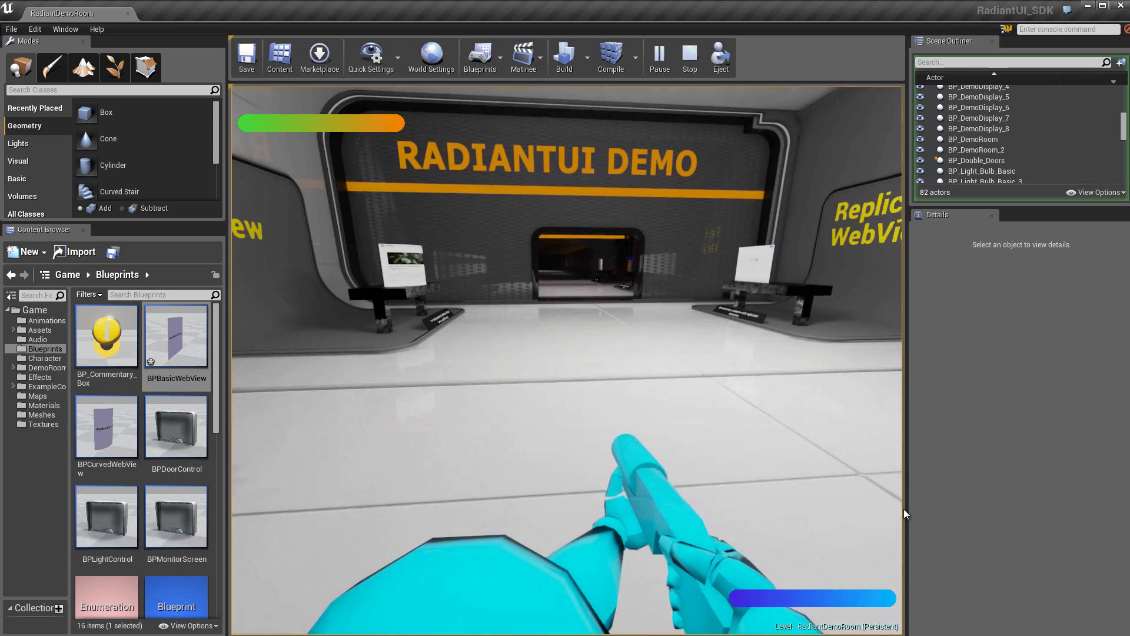
pyautogui.press('Right')
# At the Keyboard Input screen, search Google for passion3d
pyautogui.press('w')
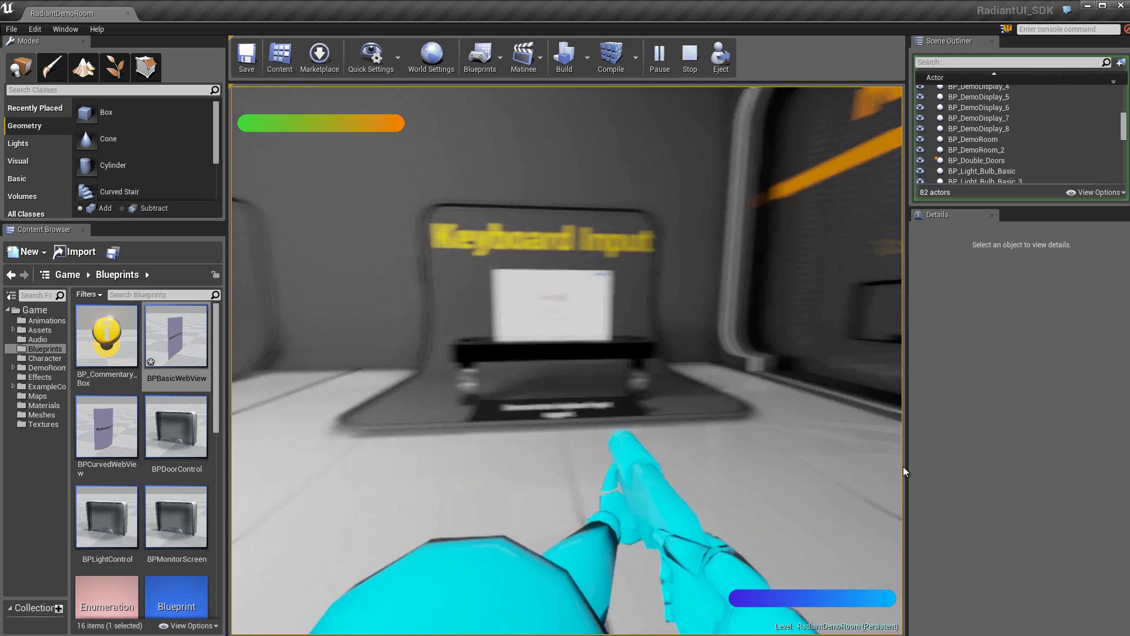
pyautogui.press('w')
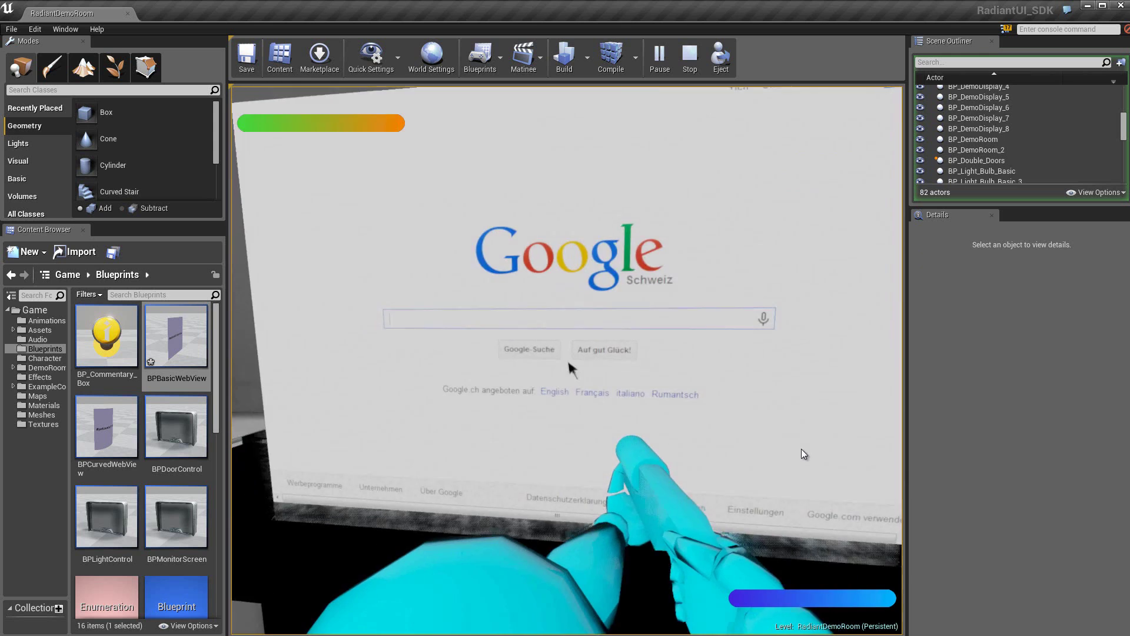
pyautogui.press('s')
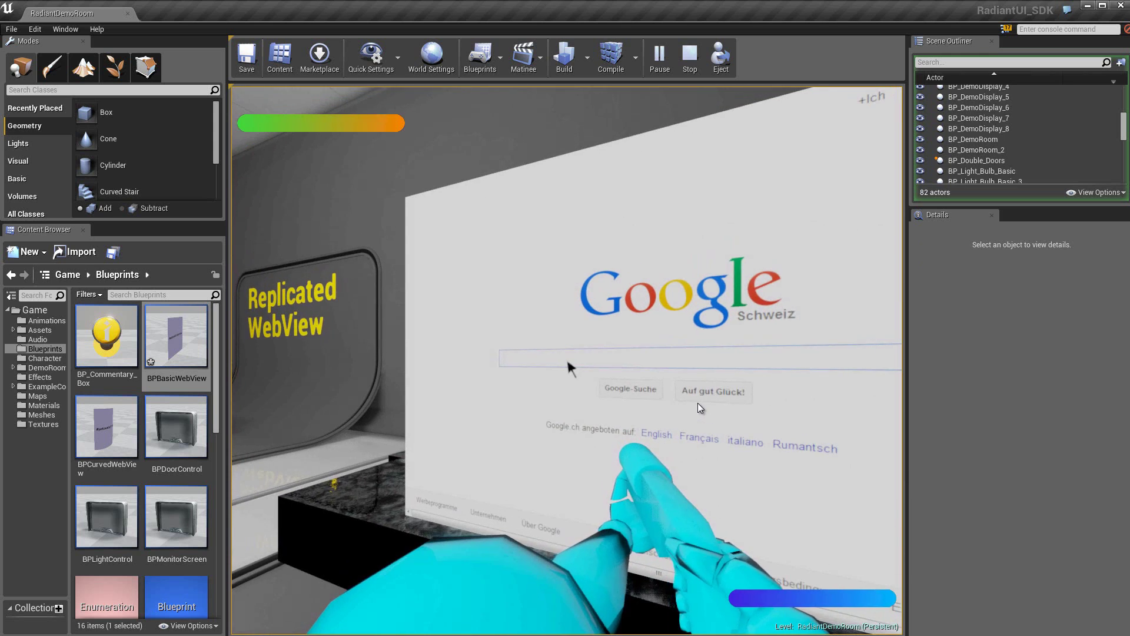
pyautogui.write('p')
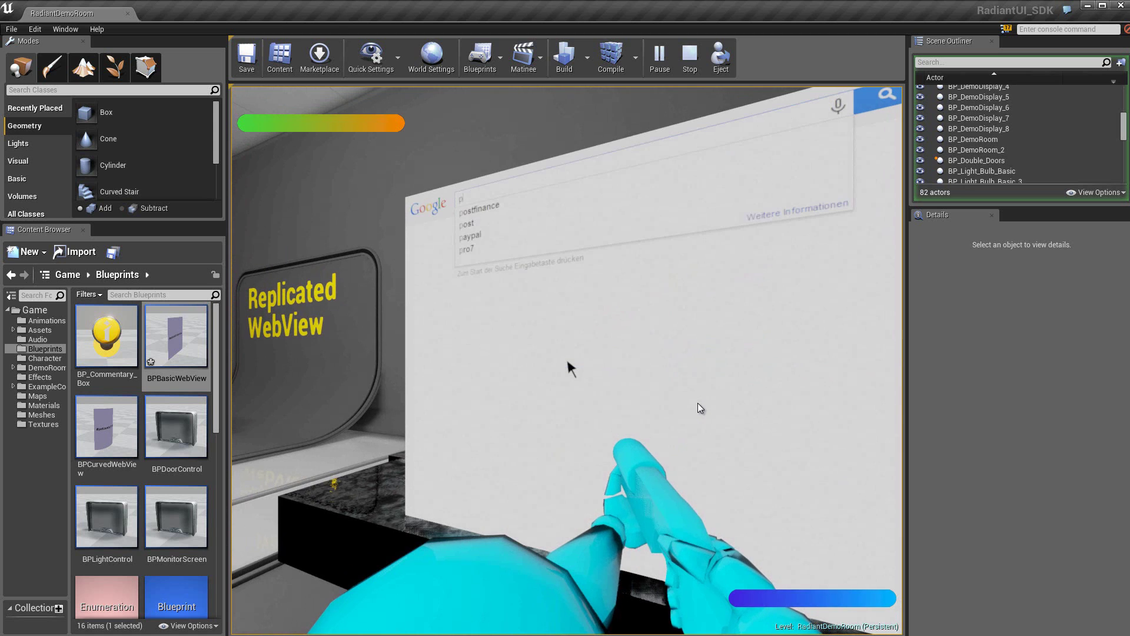
pyautogui.write('assi')
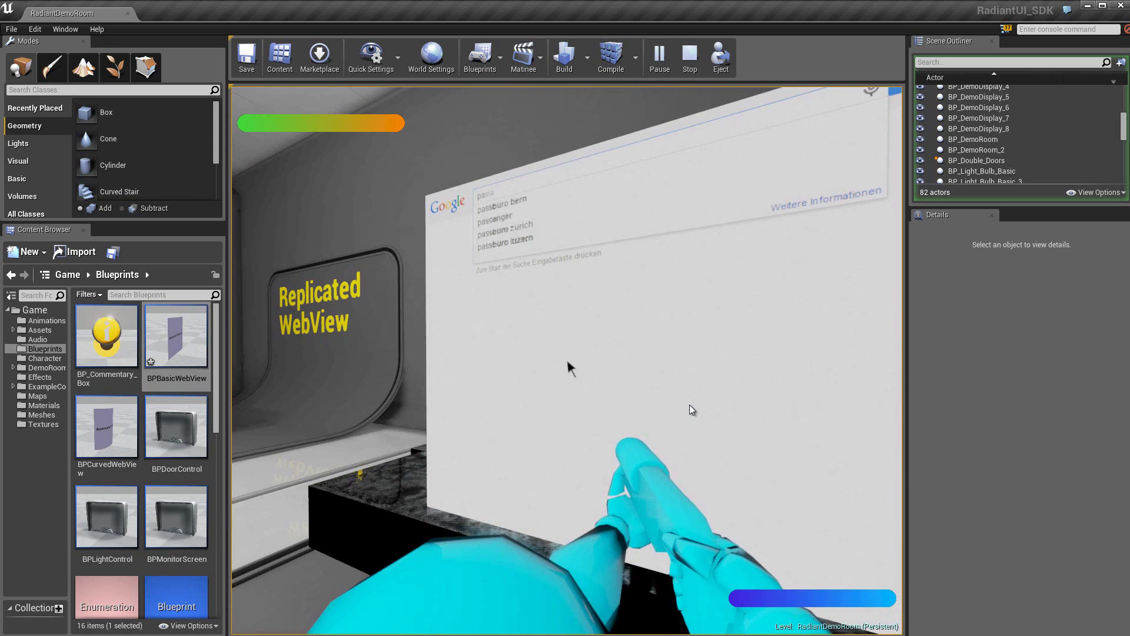
pyautogui.write('on3d')
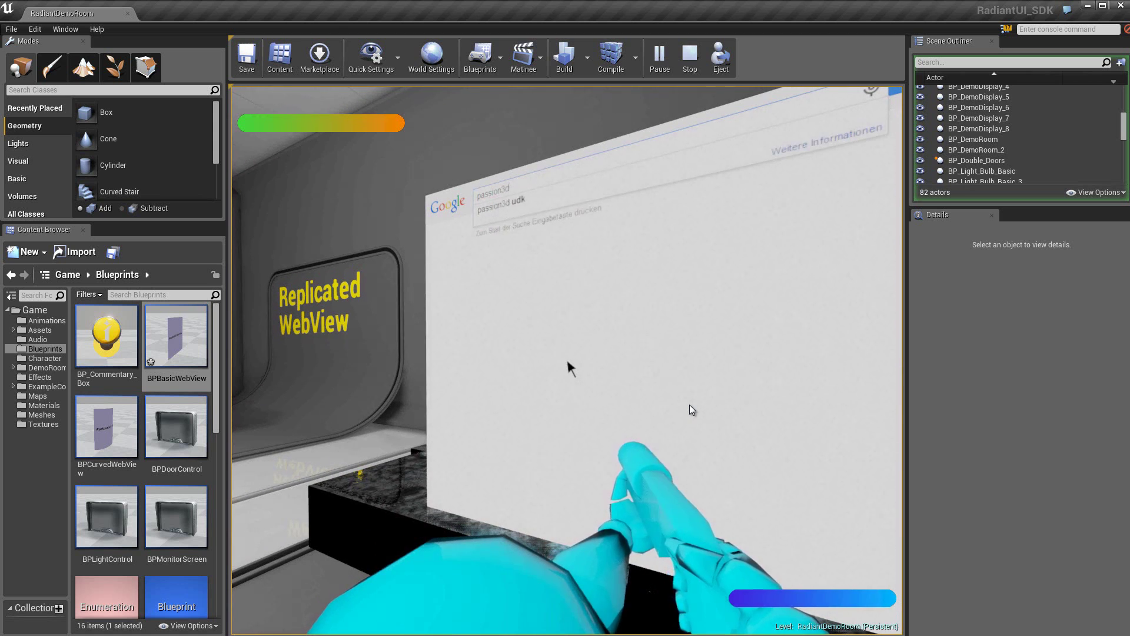
pyautogui.press('Return')
# Open the passion3d.com result and scroll through the site, then step back
pyautogui.press('w')
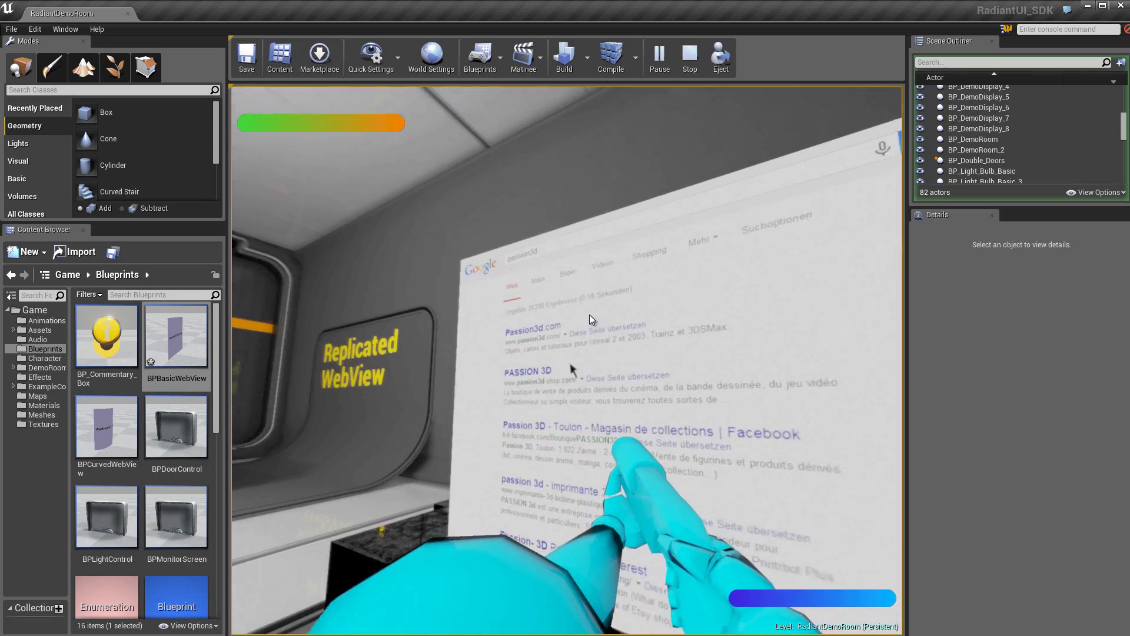
pyautogui.click(574, 291)
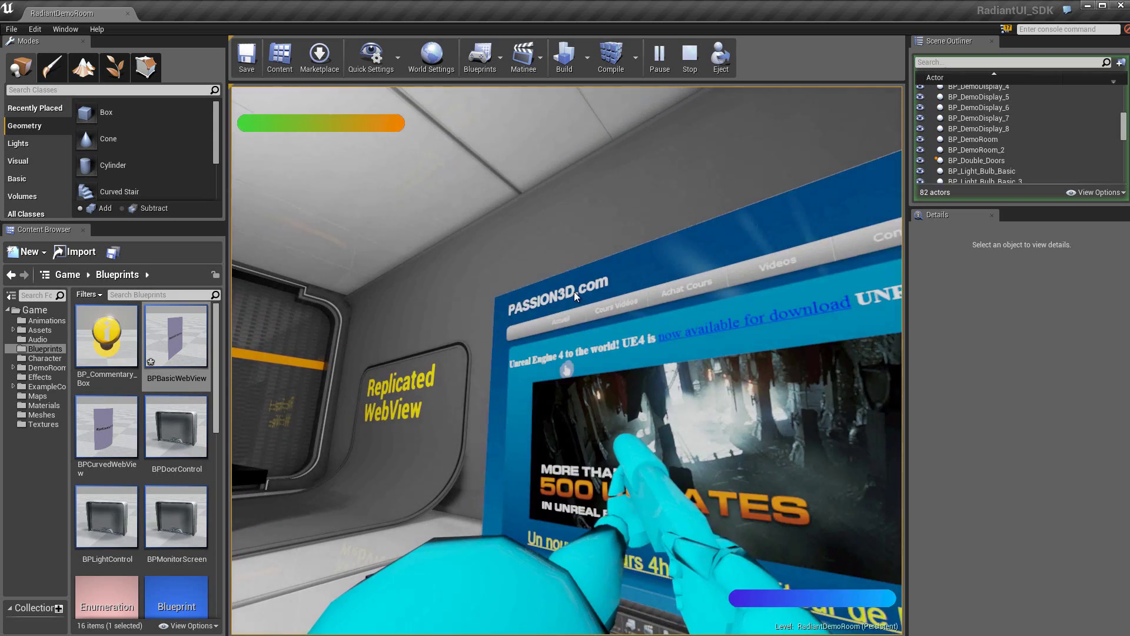
pyautogui.press('w')
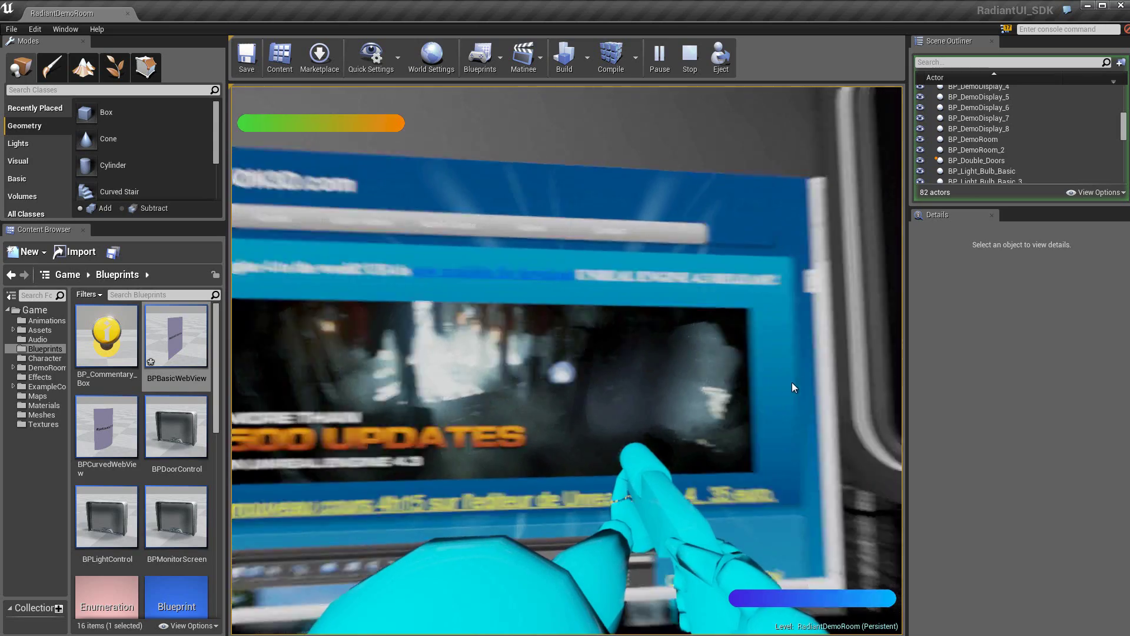
pyautogui.scroll(-1, 776, 403)
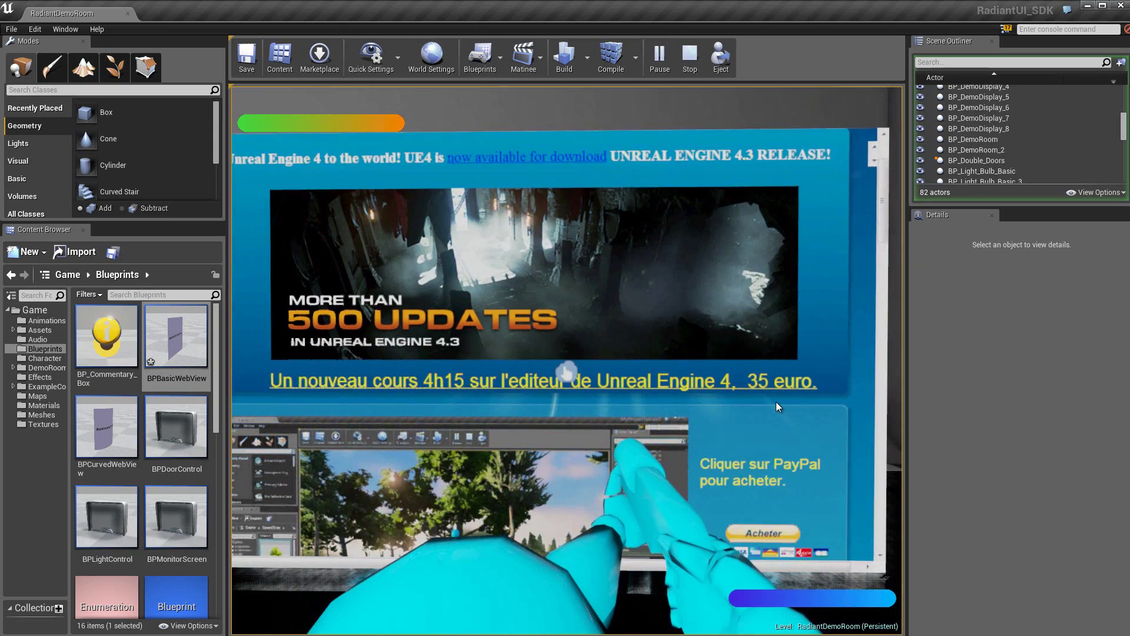
pyautogui.scroll(-1, 776, 403)
pyautogui.scroll(-2, 775, 402)
pyautogui.scroll(-2, 776, 402)
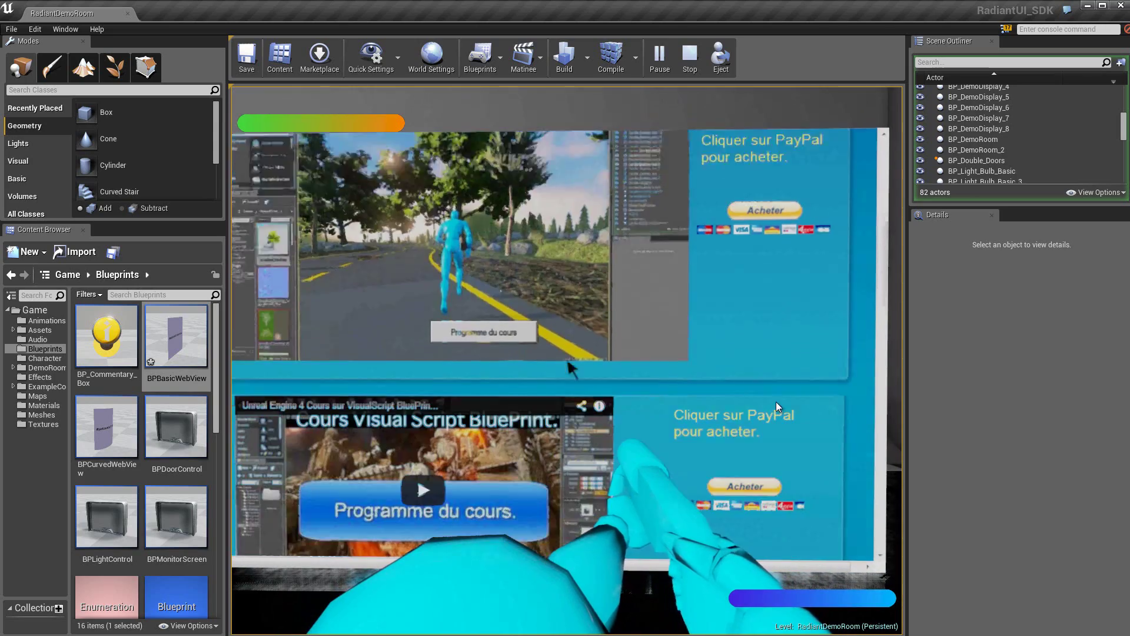
pyautogui.scroll(-2, 776, 402)
pyautogui.scroll(-2, 775, 402)
pyautogui.scroll(-1, 775, 402)
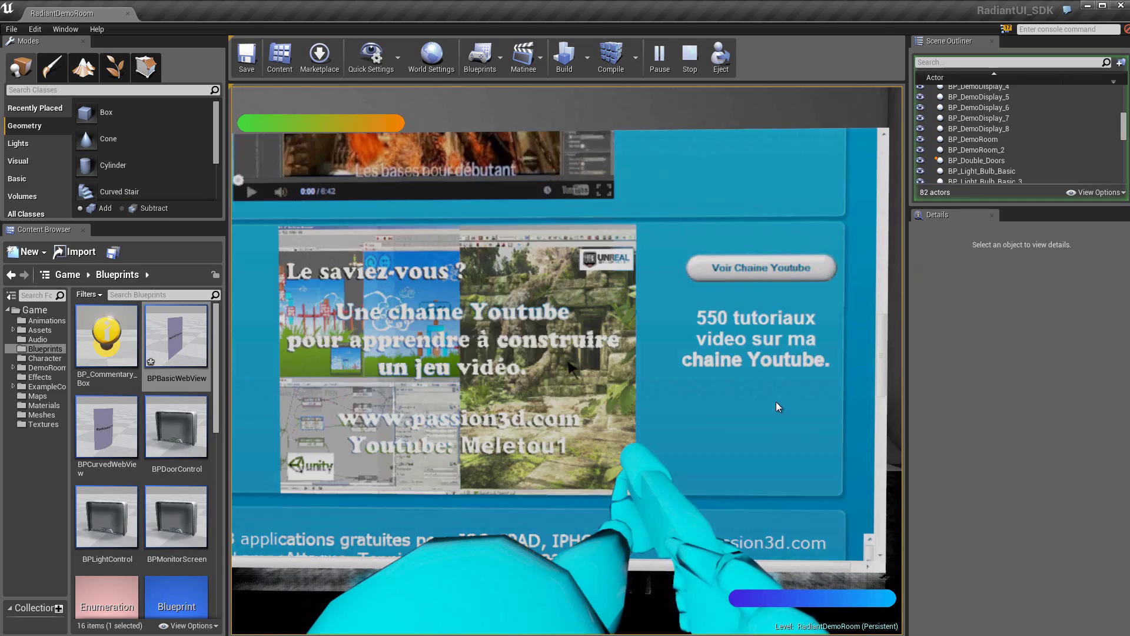
pyautogui.scroll(2, 776, 403)
pyautogui.scroll(2, 776, 403)
pyautogui.scroll(2, 777, 403)
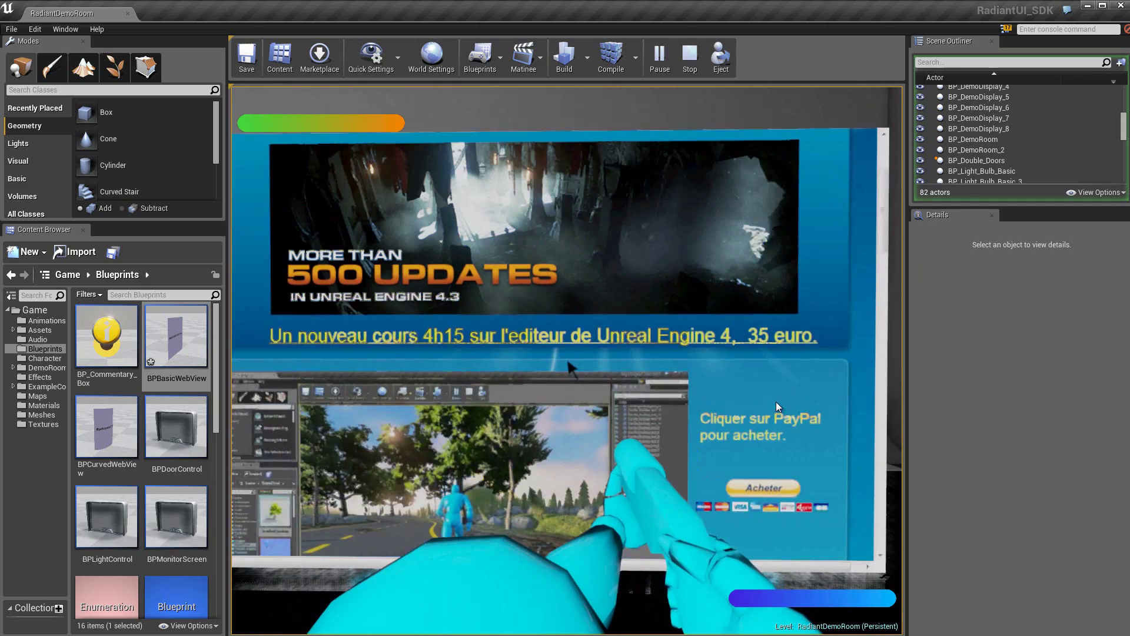
pyautogui.scroll(2, 777, 403)
pyautogui.press('s')
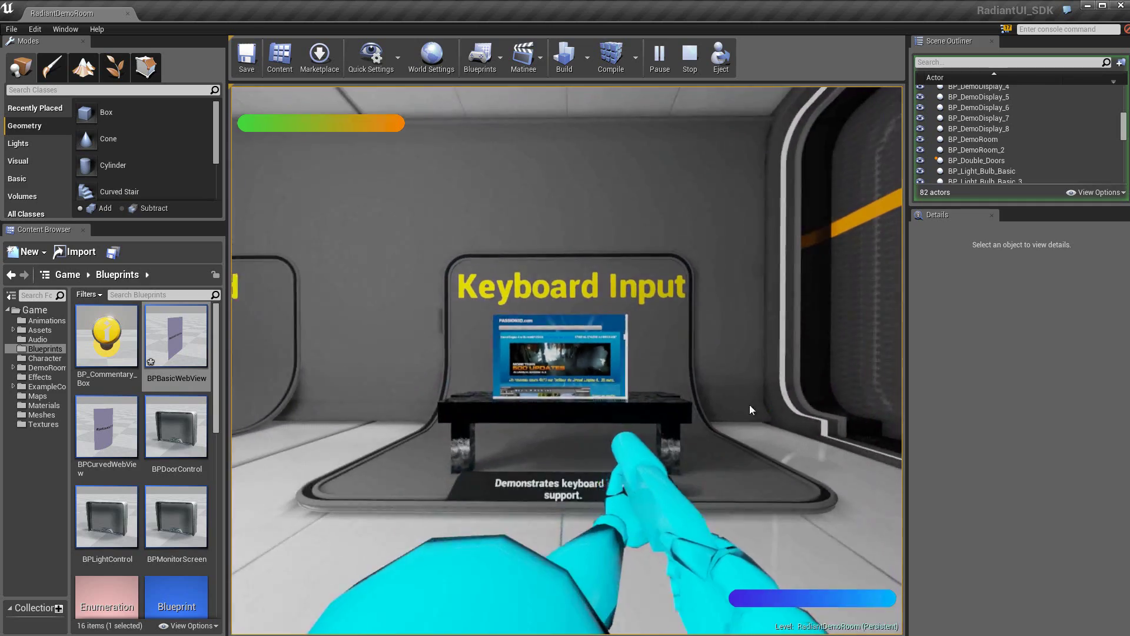
pyautogui.moveTo(750, 404)
pyautogui.mouseDown(button='right')
pyautogui.moveTo(231, 404)
pyautogui.moveTo(231, 429)
pyautogui.mouseUp(button='right')
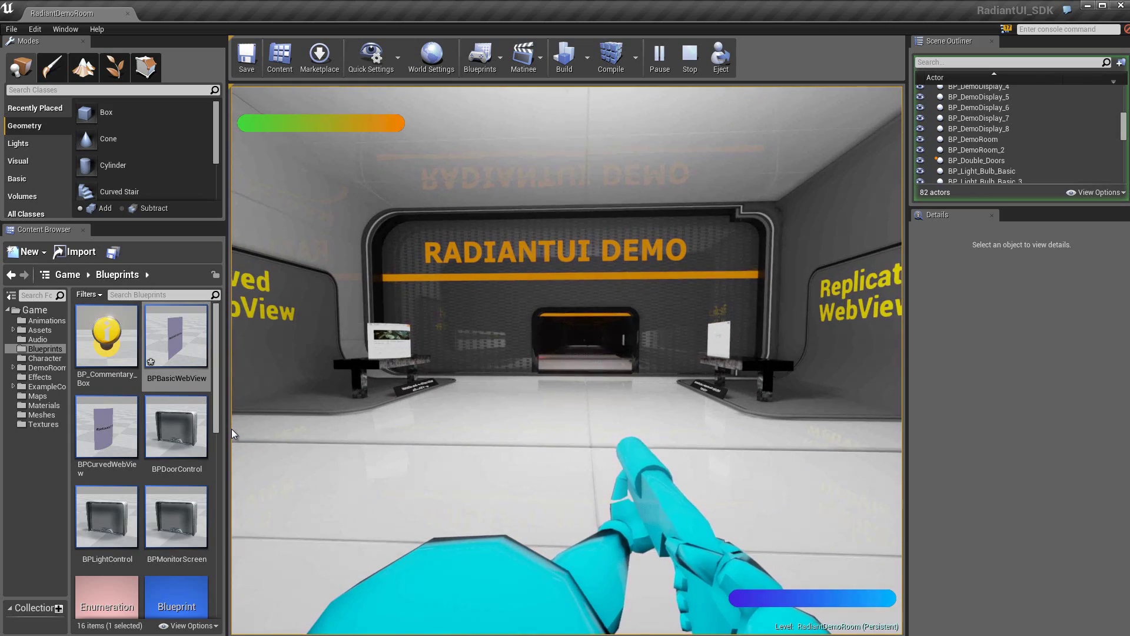
pyautogui.press('w')
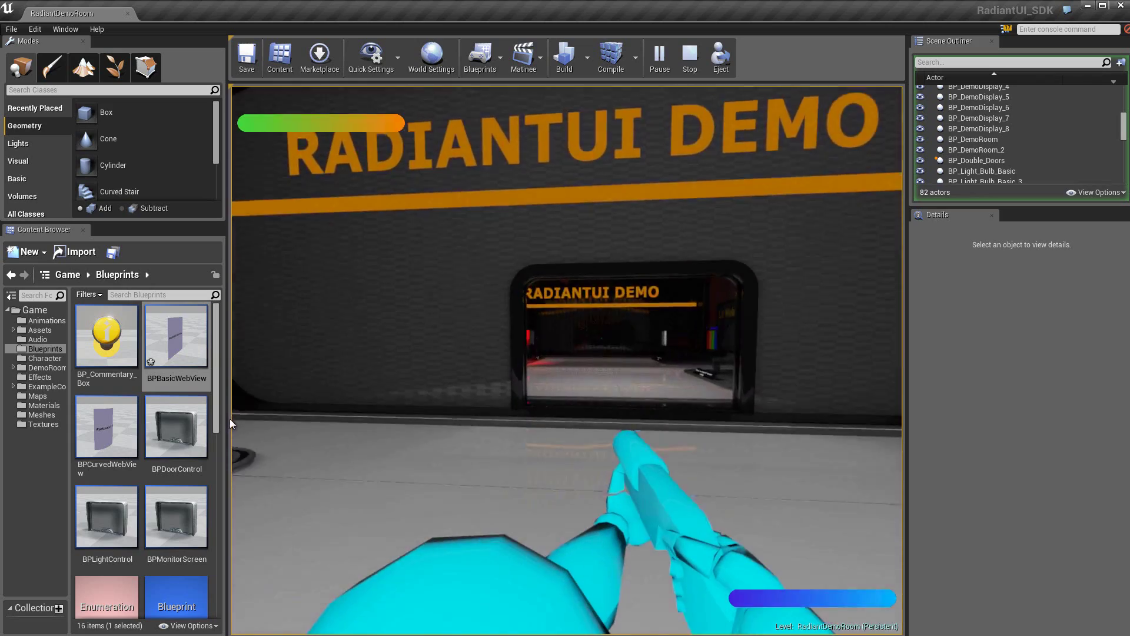
pyautogui.moveTo(231, 429); pyautogui.dragTo(232, 426, button='right')
pyautogui.press('w')
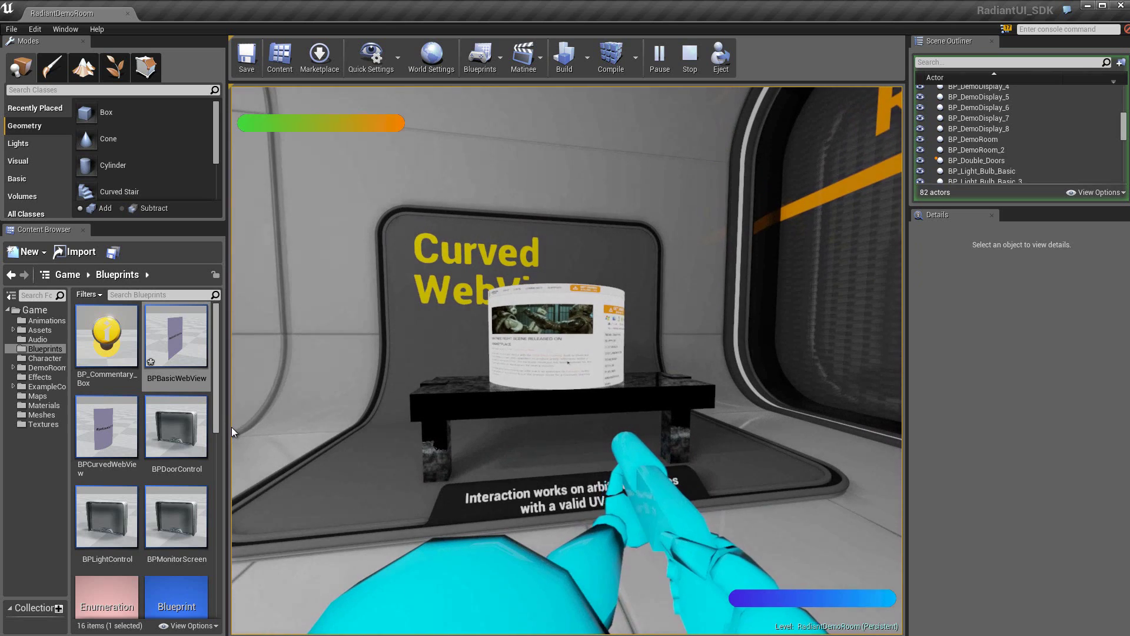
pyautogui.press('w')
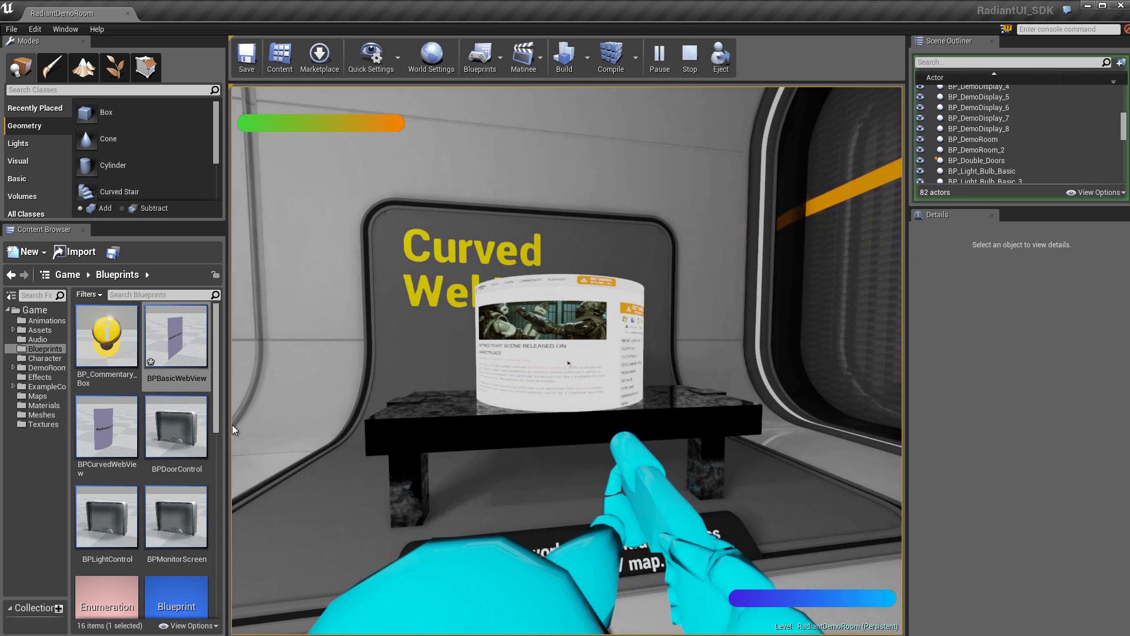
pyautogui.press('s')
pyautogui.moveTo(232, 425)
pyautogui.mouseDown(button='right')
pyautogui.moveTo(895, 440)
pyautogui.moveTo(665, 435)
pyautogui.mouseUp(button='right')
pyautogui.press('w')
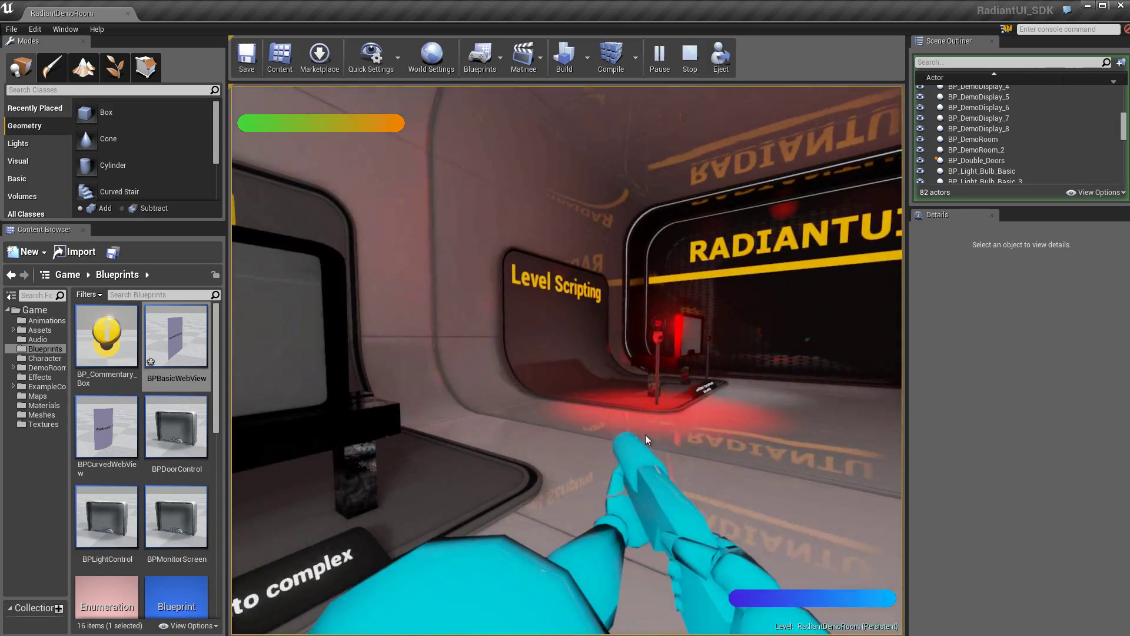
pyautogui.moveTo(645, 434); pyautogui.dragTo(295, 411, button='right')
pyautogui.press('w')
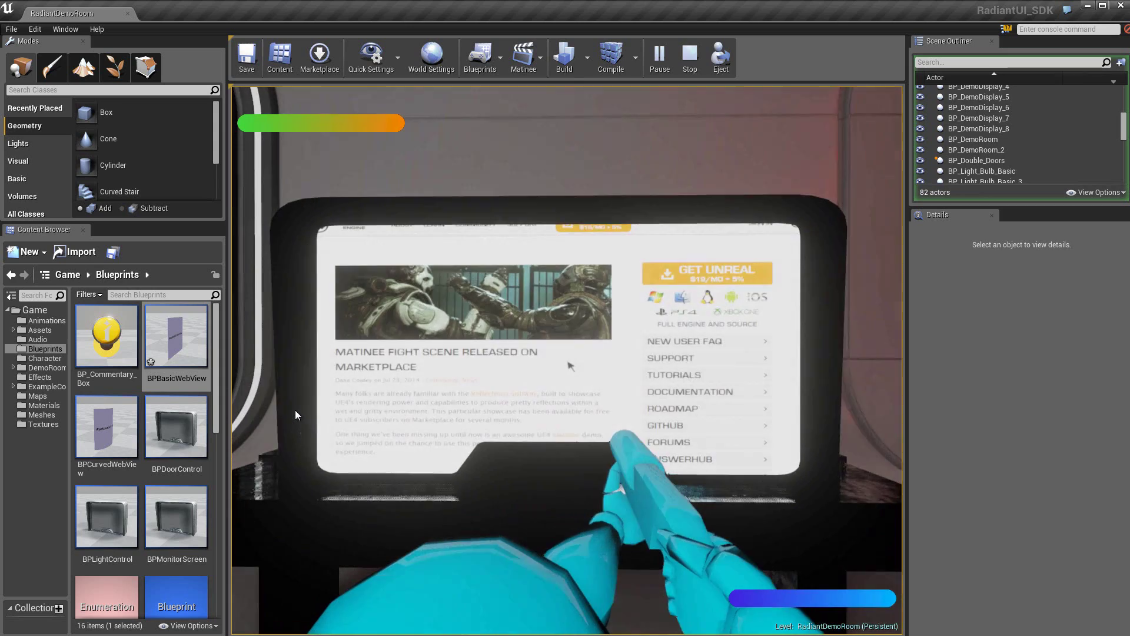
pyautogui.scroll(-3, 570, 365)
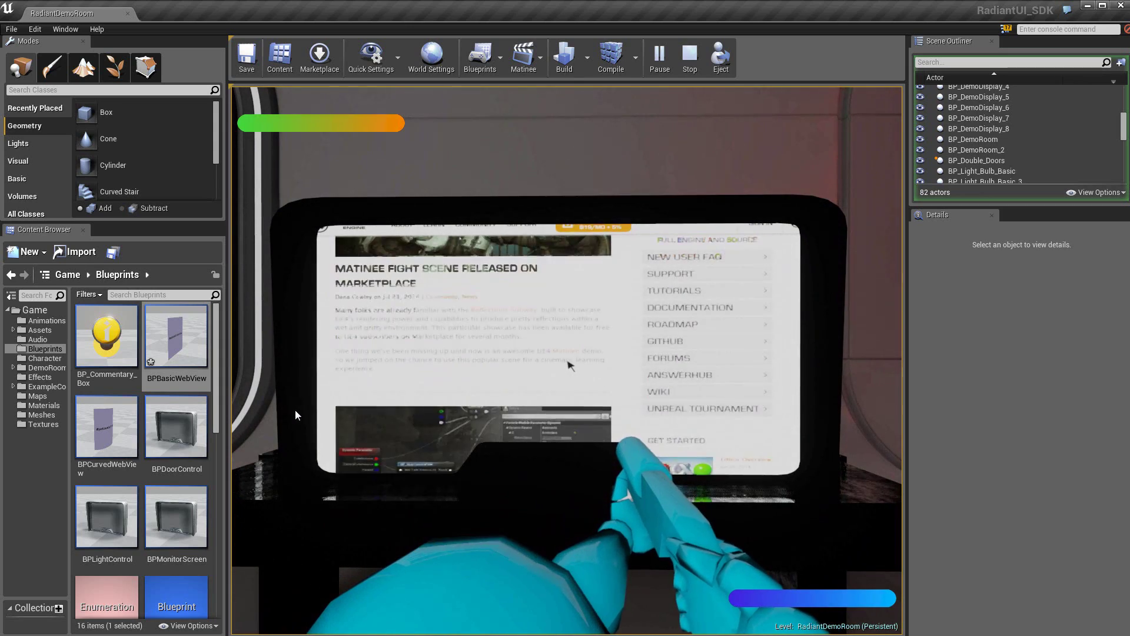
pyautogui.scroll(5, 295, 410)
pyautogui.press('s')
pyautogui.moveTo(295, 409); pyautogui.dragTo(903, 440, button='right')
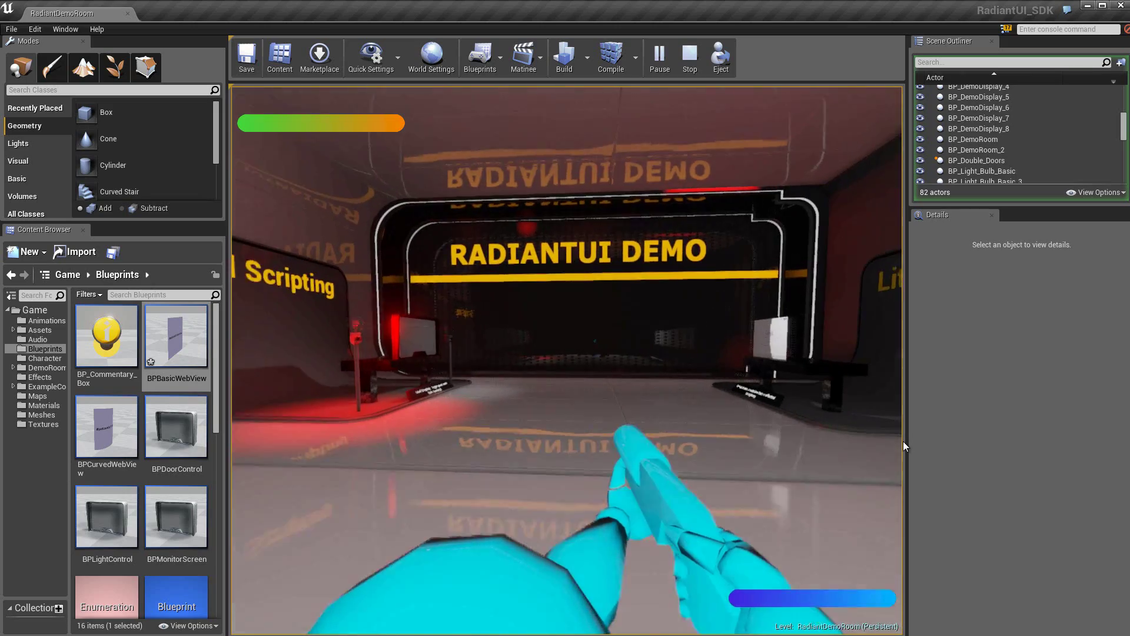
pyautogui.press('w')
pyautogui.moveTo(902, 440)
pyautogui.mouseDown(button='right')
pyautogui.moveTo(241, 441)
pyautogui.moveTo(263, 440)
pyautogui.mouseUp(button='right')
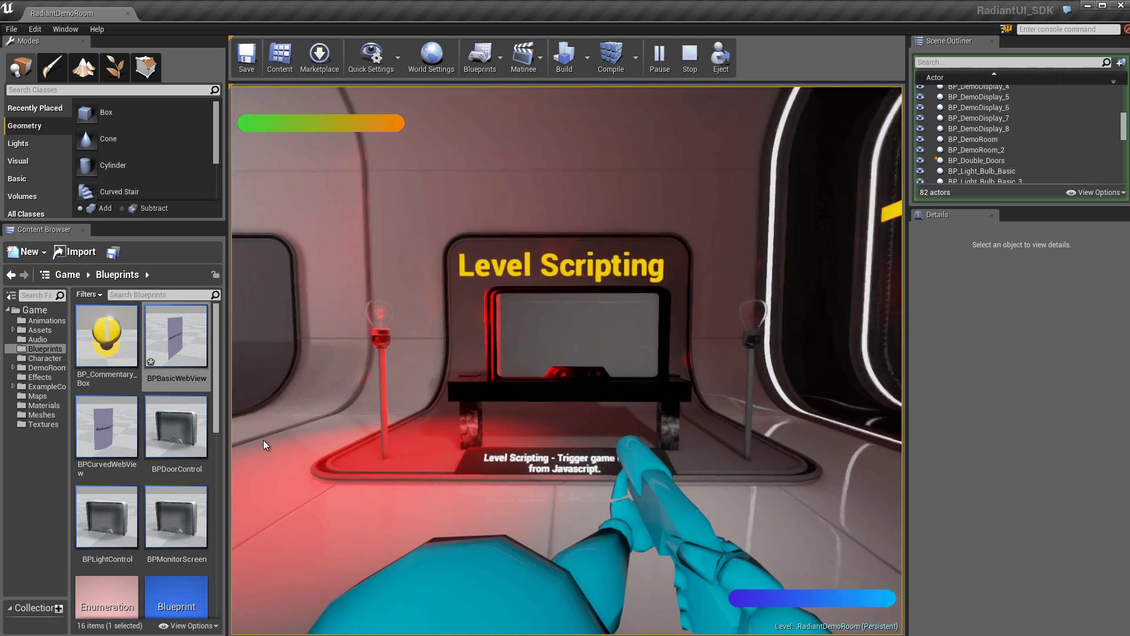
pyautogui.press('w')
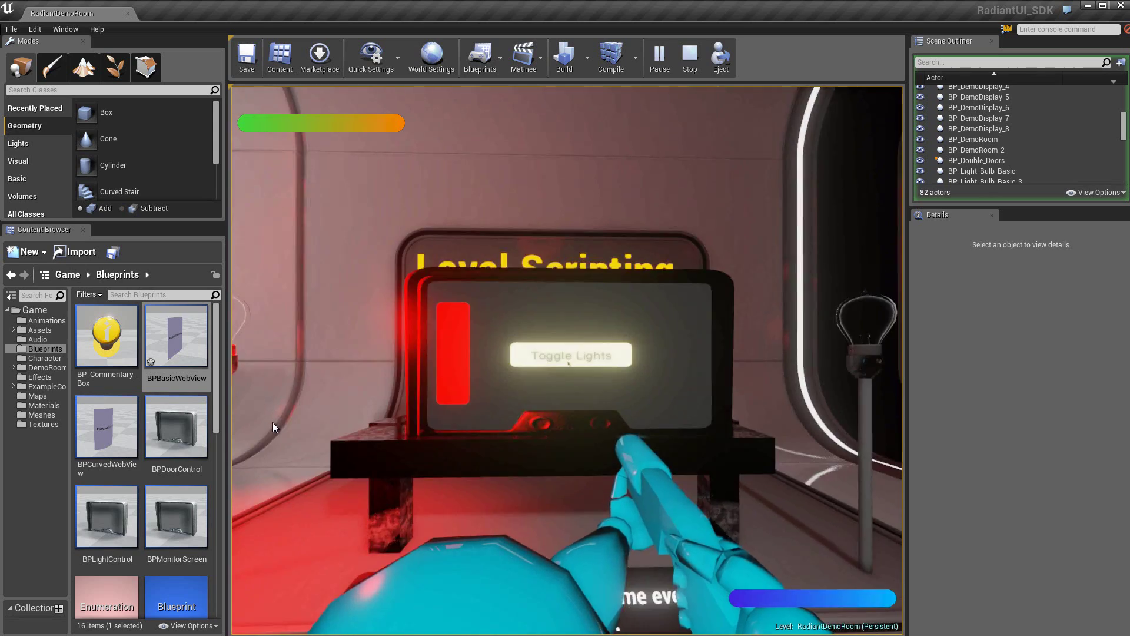
pyautogui.click(273, 422)
pyautogui.click(273, 422)
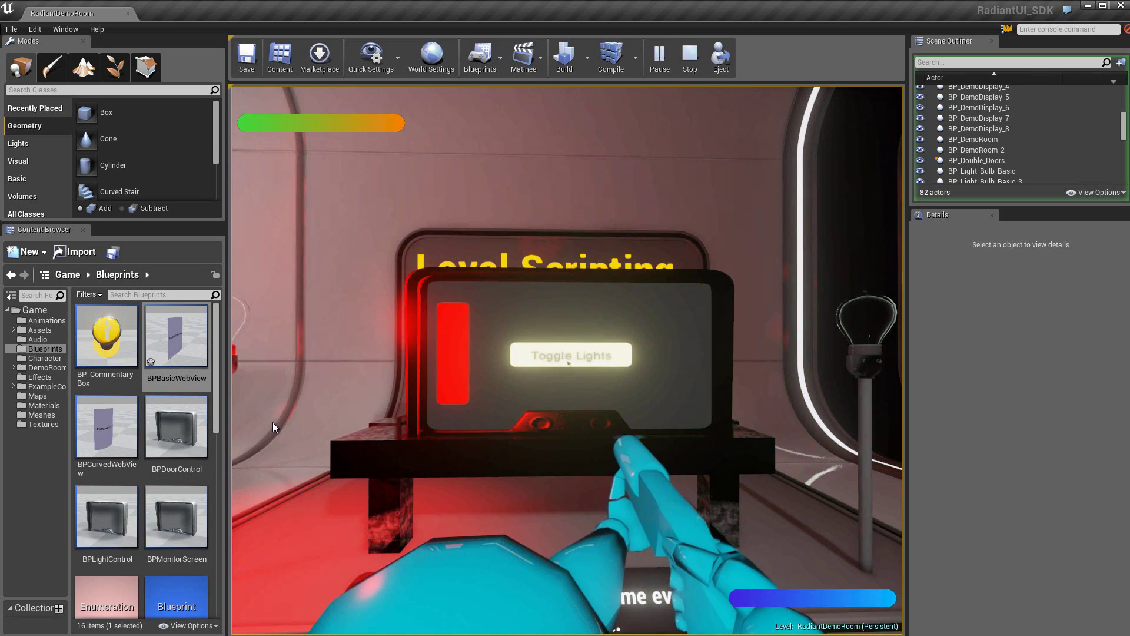
pyautogui.click(274, 422)
pyautogui.click(273, 422)
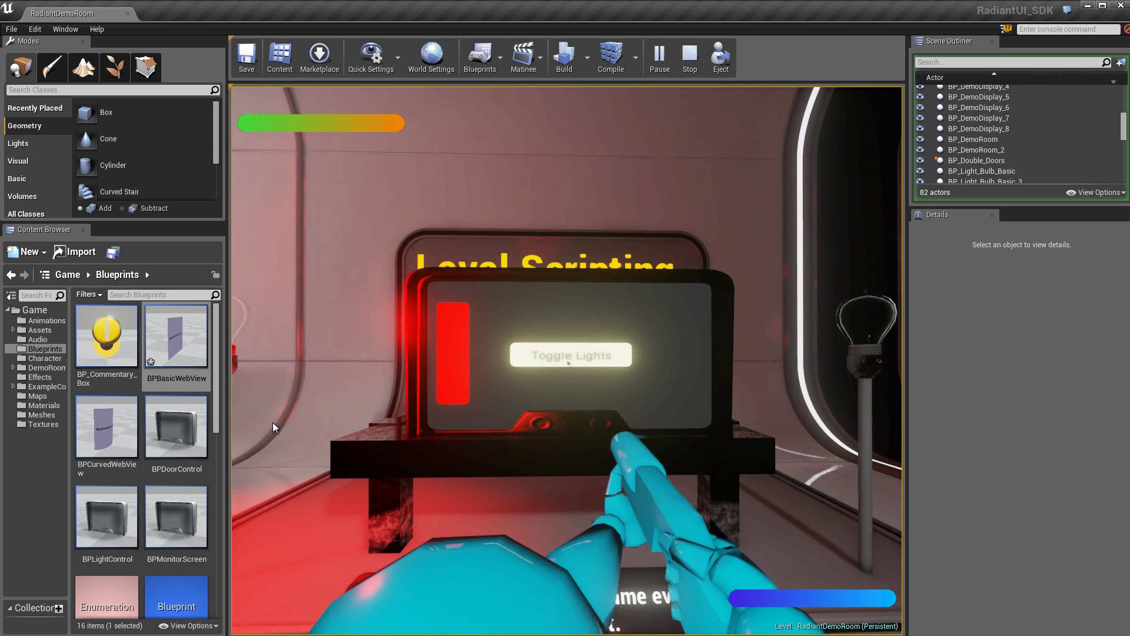
pyautogui.press('s')
pyautogui.moveTo(467, 416)
pyautogui.mouseDown()
pyautogui.moveTo(903, 478)
pyautogui.moveTo(903, 514)
pyautogui.moveTo(903, 457)
pyautogui.mouseUp()
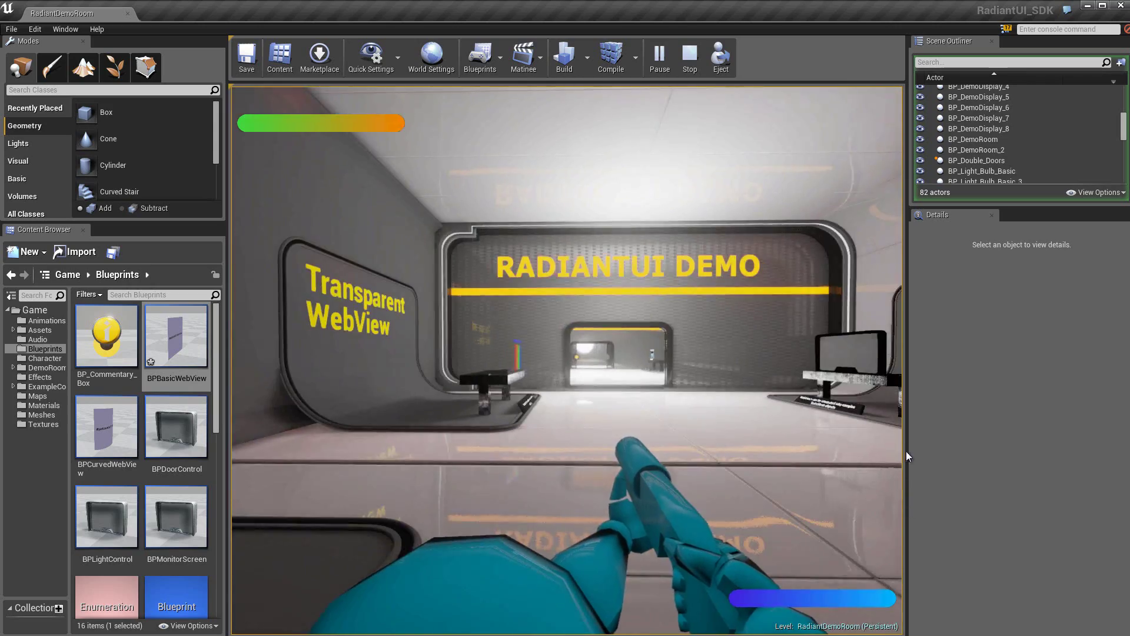
# Walk to the RADIANTUI DEMO wall and turn to face the Transparent WebView sign
pyautogui.press('w')
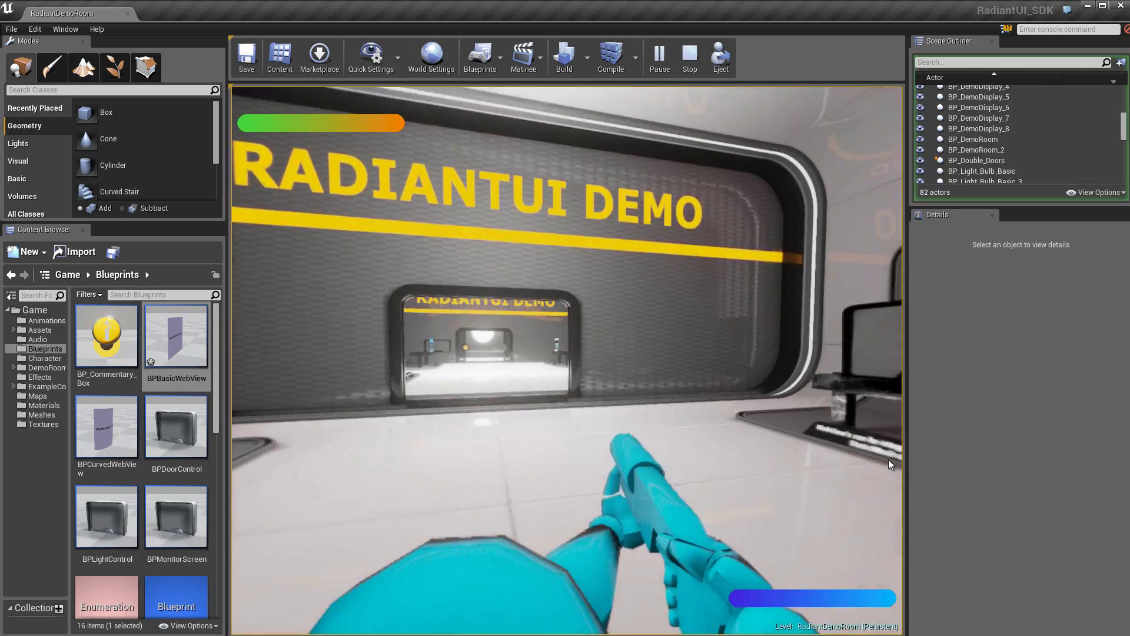
pyautogui.moveTo(902, 457); pyautogui.dragTo(232, 440)
pyautogui.press('w')
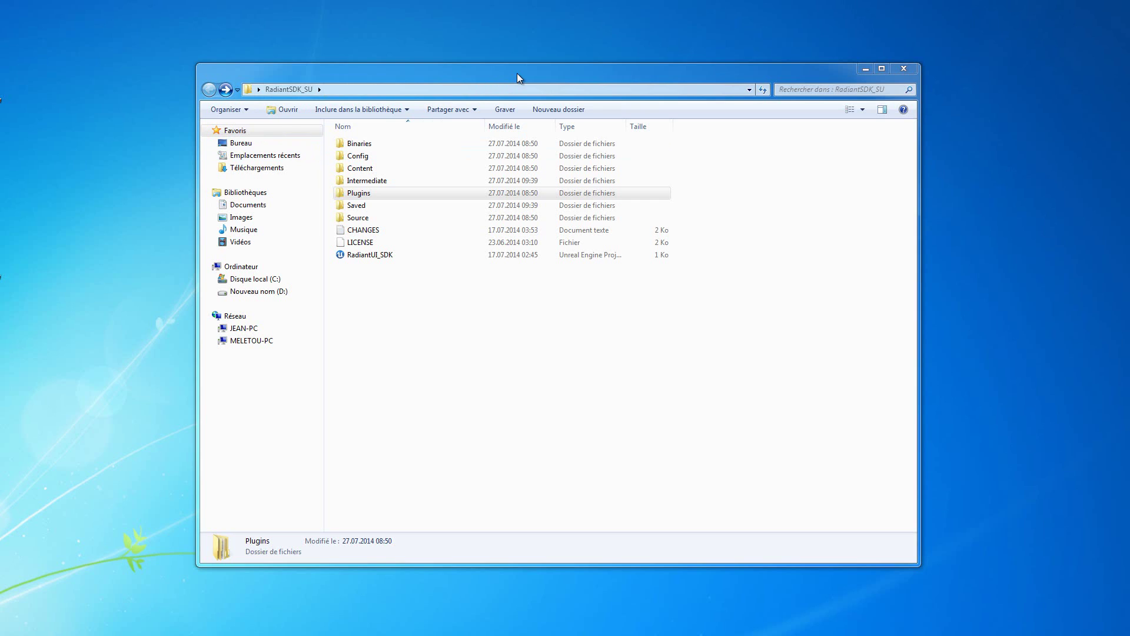
# Copy the RadiantUI folder from the SDK's Plugins folder
pyautogui.click(345, 197)
pyautogui.doubleClick(345, 198)
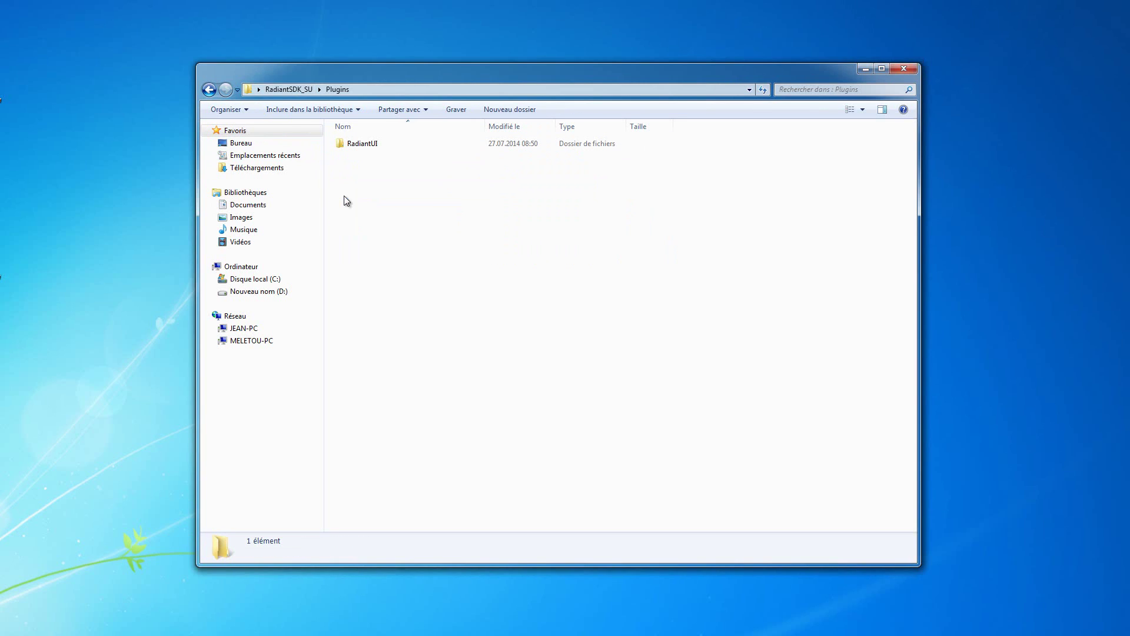
pyautogui.rightClick(365, 143)
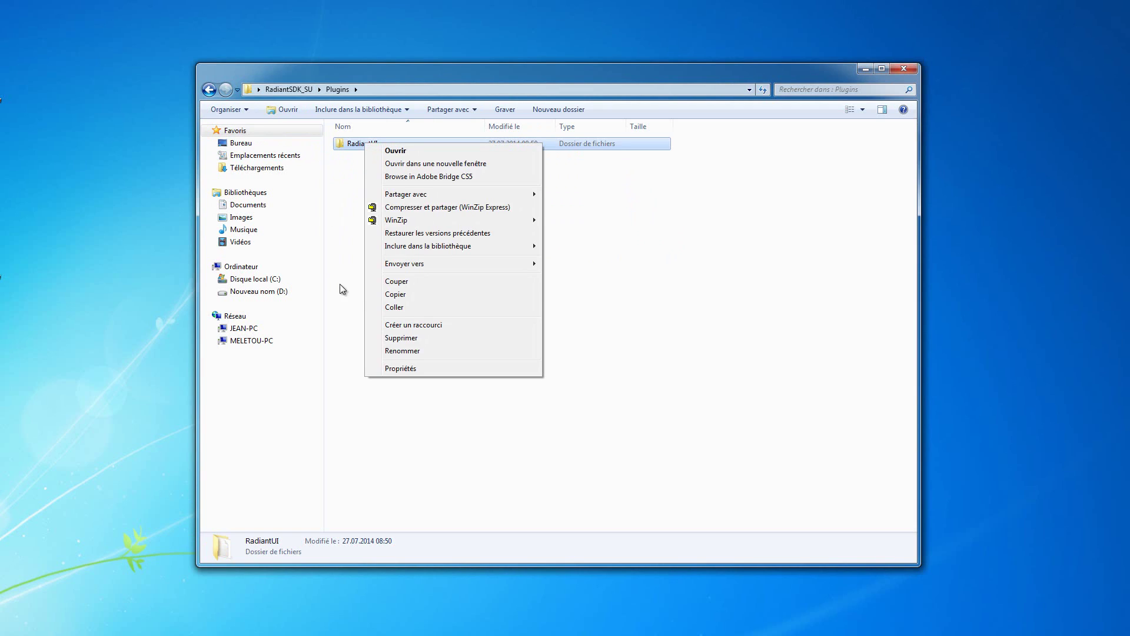
pyautogui.click(401, 296)
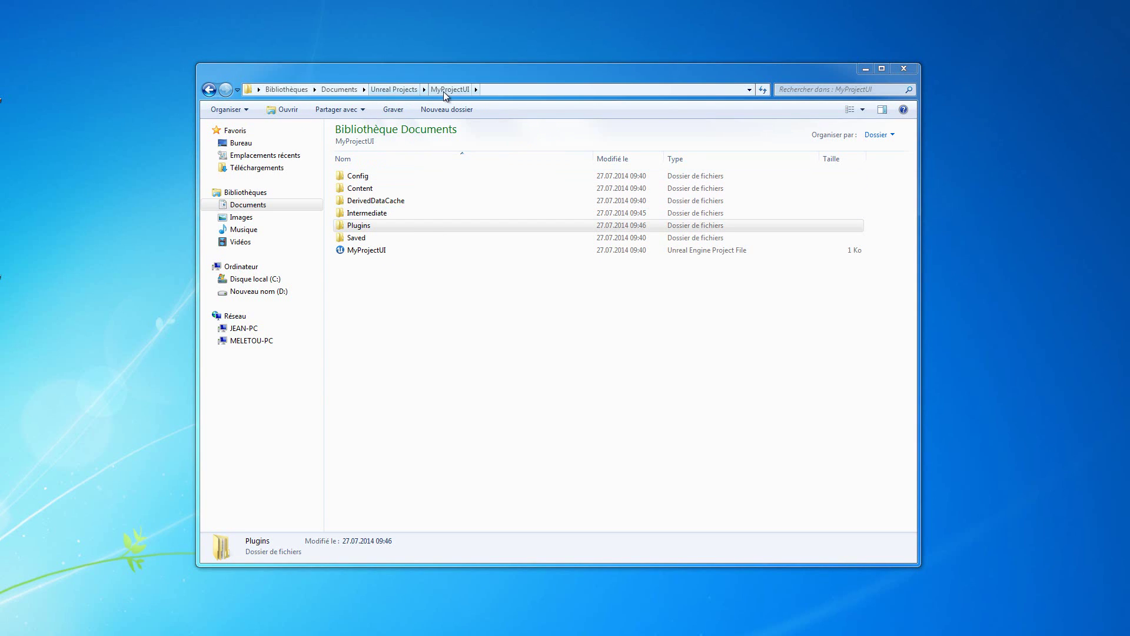
# Open the MyProjectUI Plugins folder, then return to the MyProjectUI project folder
pyautogui.click(347, 228)
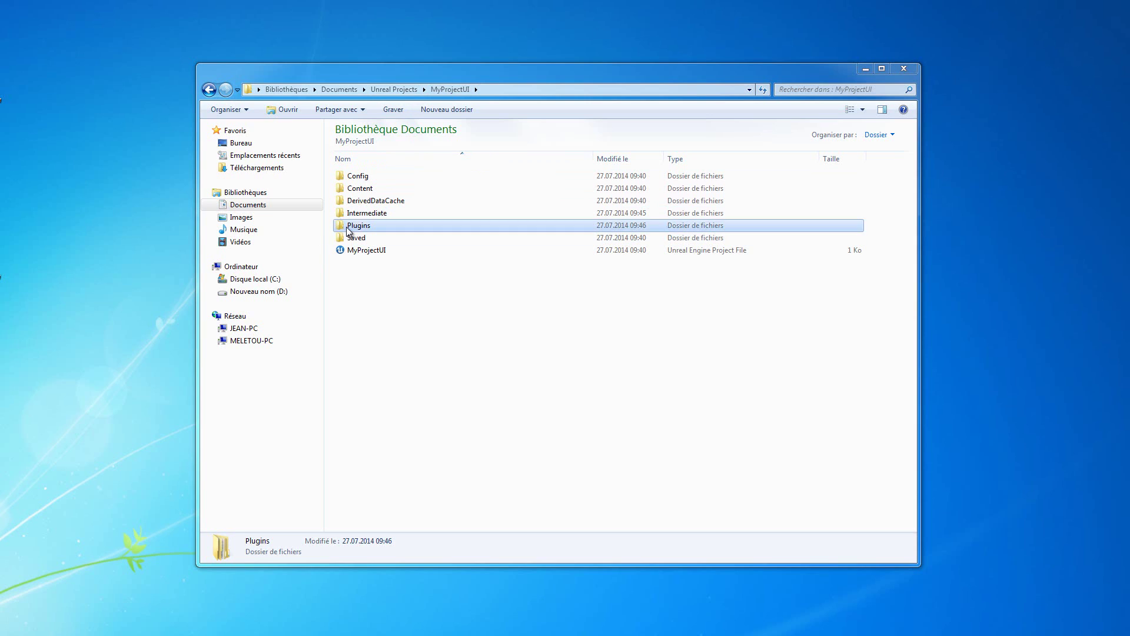
pyautogui.doubleClick(352, 226)
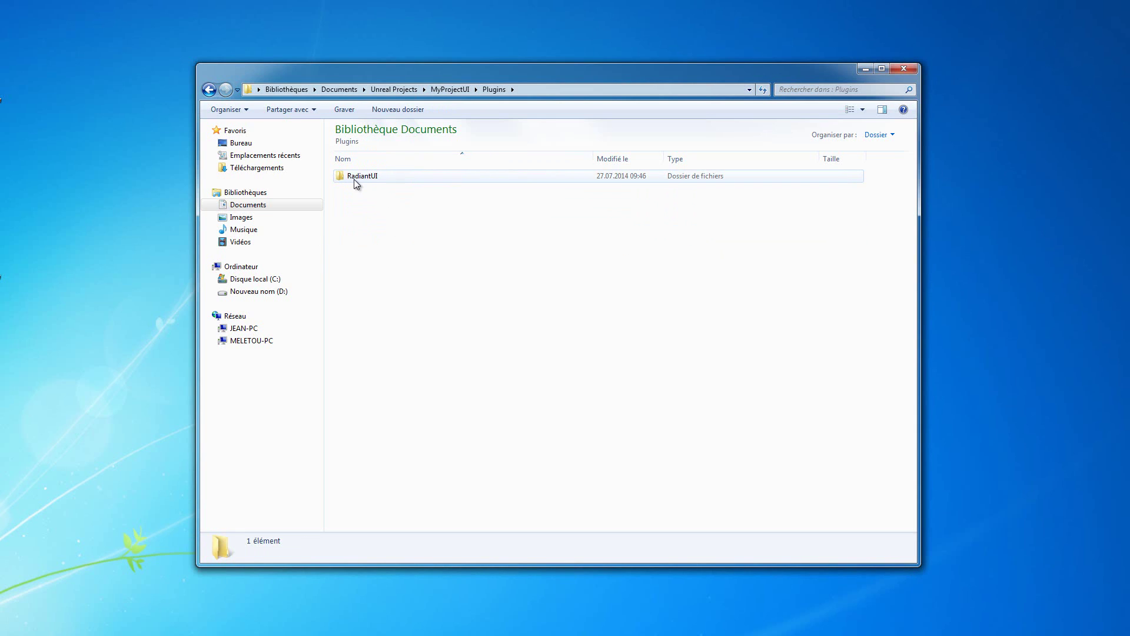
pyautogui.click(453, 93)
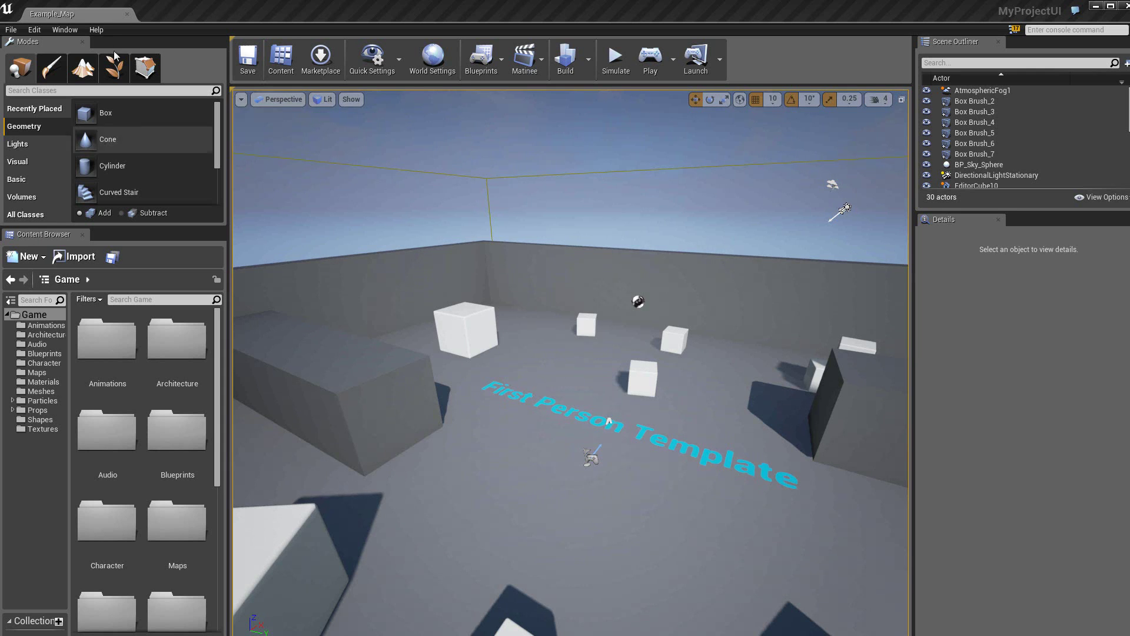
pyautogui.click(88, 31)
pyautogui.click(73, 33)
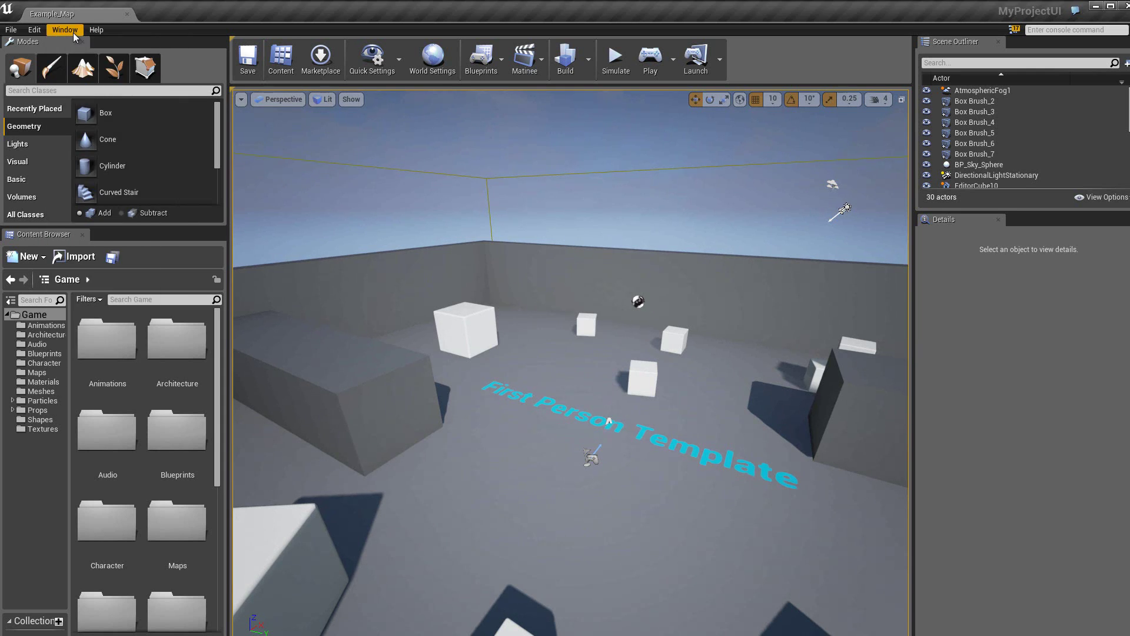
pyautogui.click(73, 33)
pyautogui.click(106, 285)
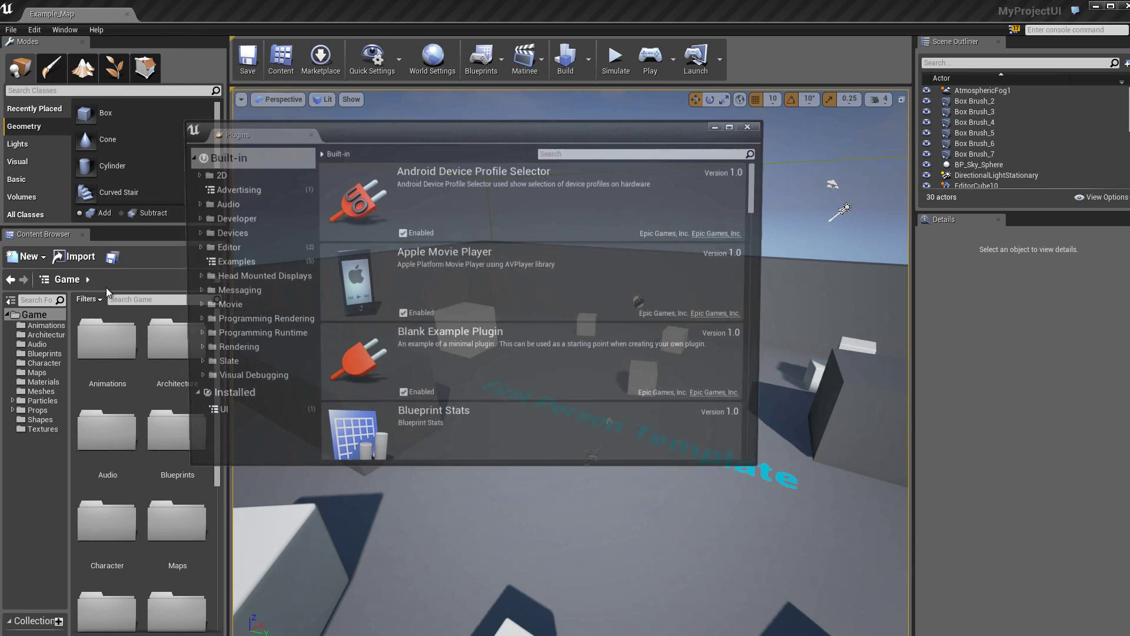
pyautogui.click(220, 418)
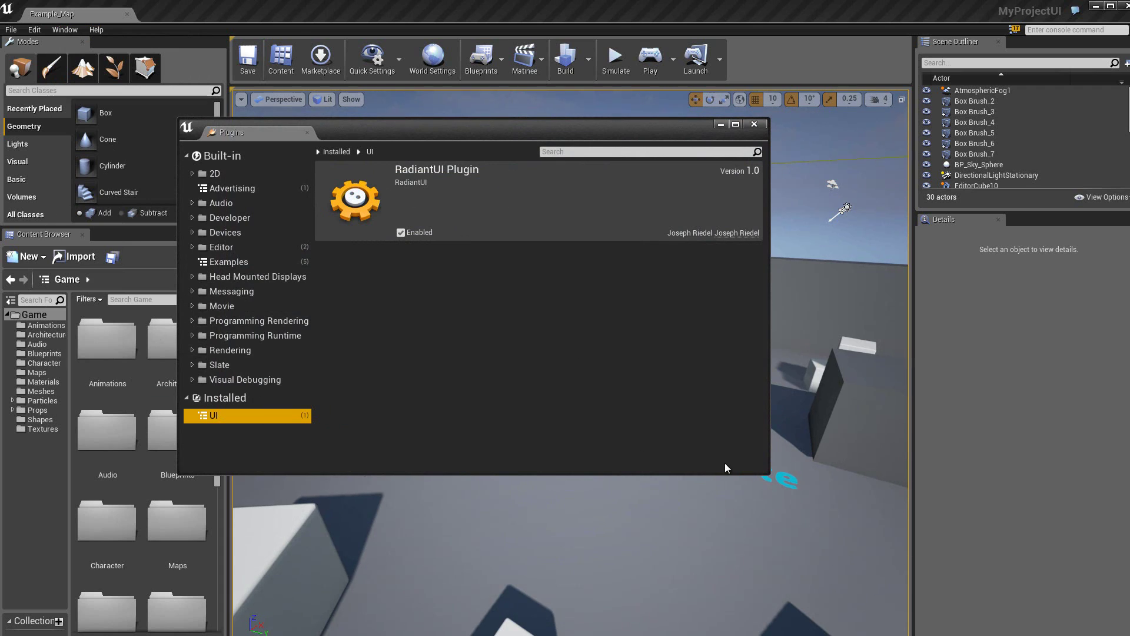
pyautogui.click(754, 124)
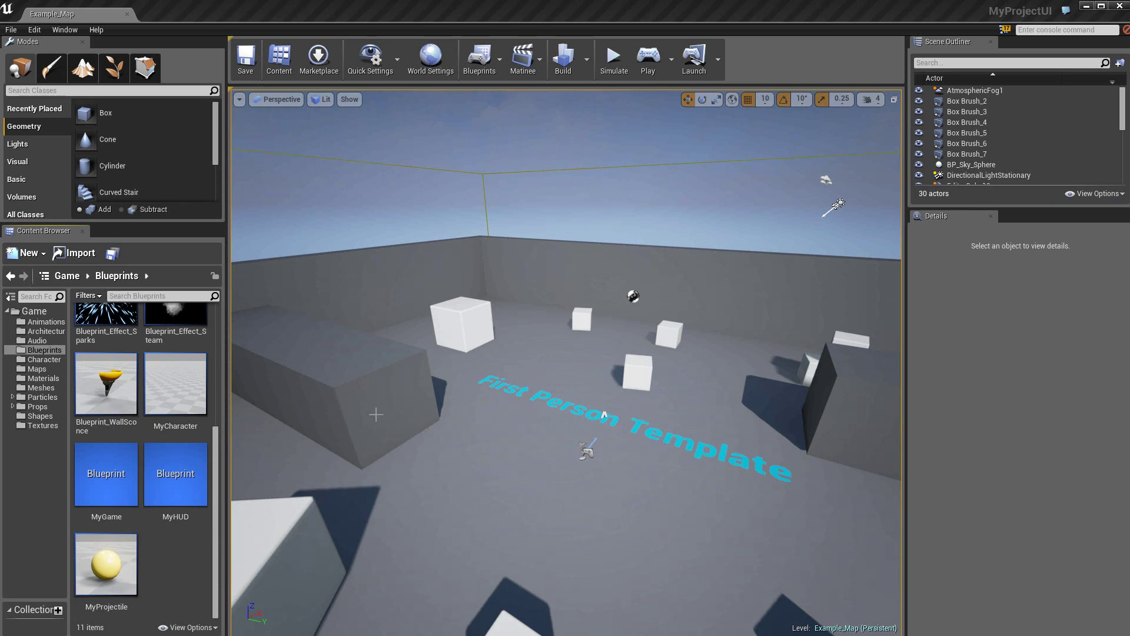
# In Blueprints, create a RadiantStaticMeshWebViewActor-based Blueprint named MyWebViewActor
pyautogui.click(40, 351)
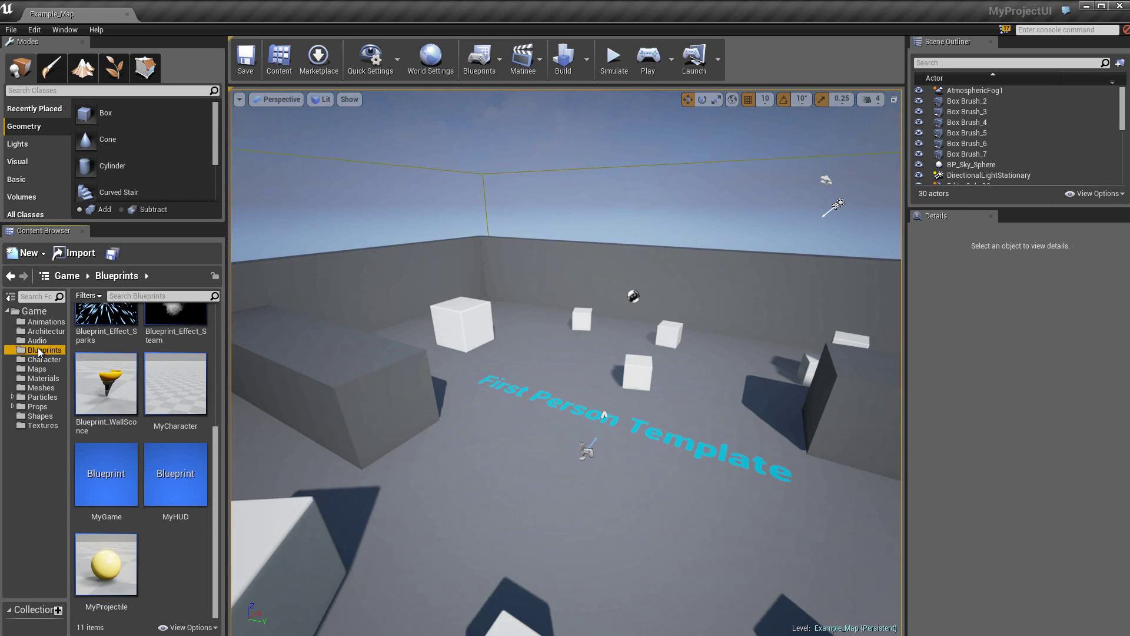
pyautogui.click(24, 257)
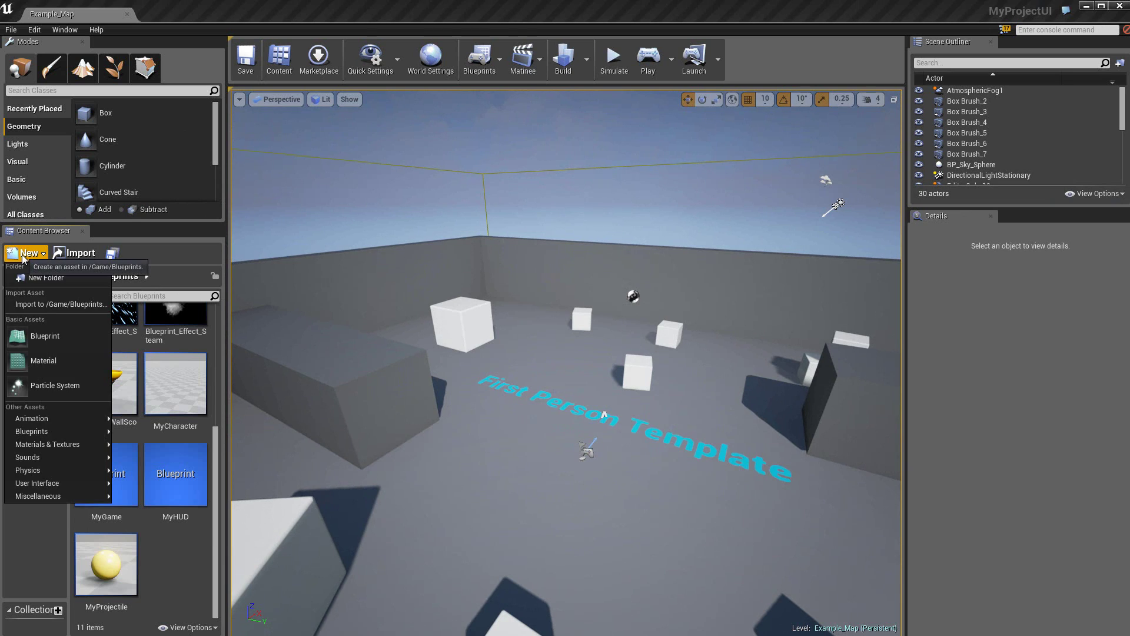
pyautogui.click(48, 335)
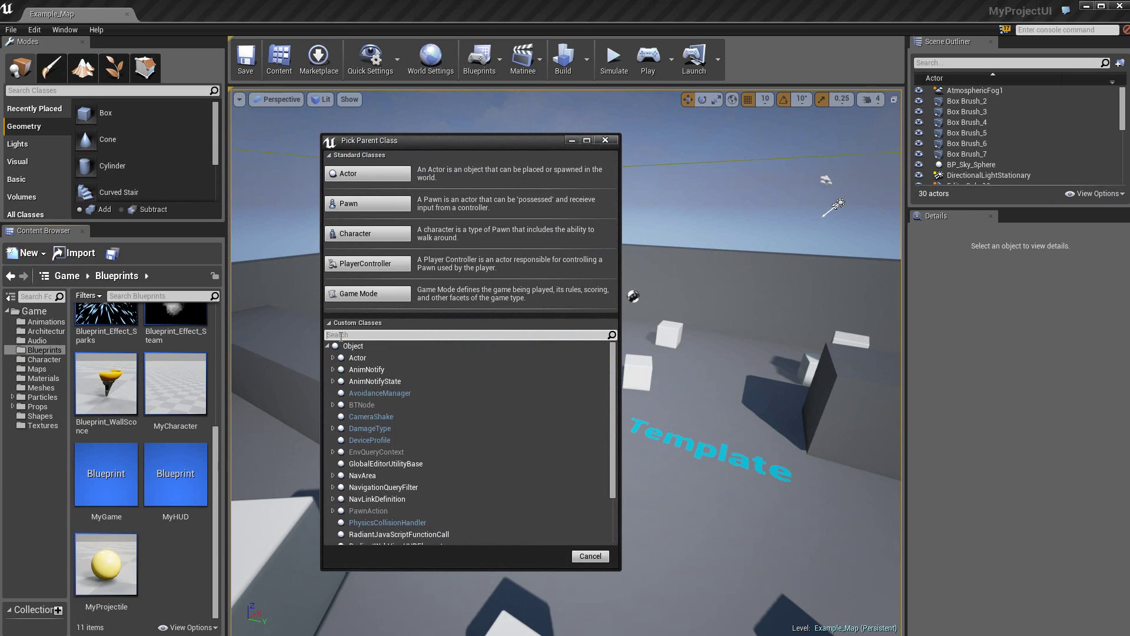
pyautogui.write('r')
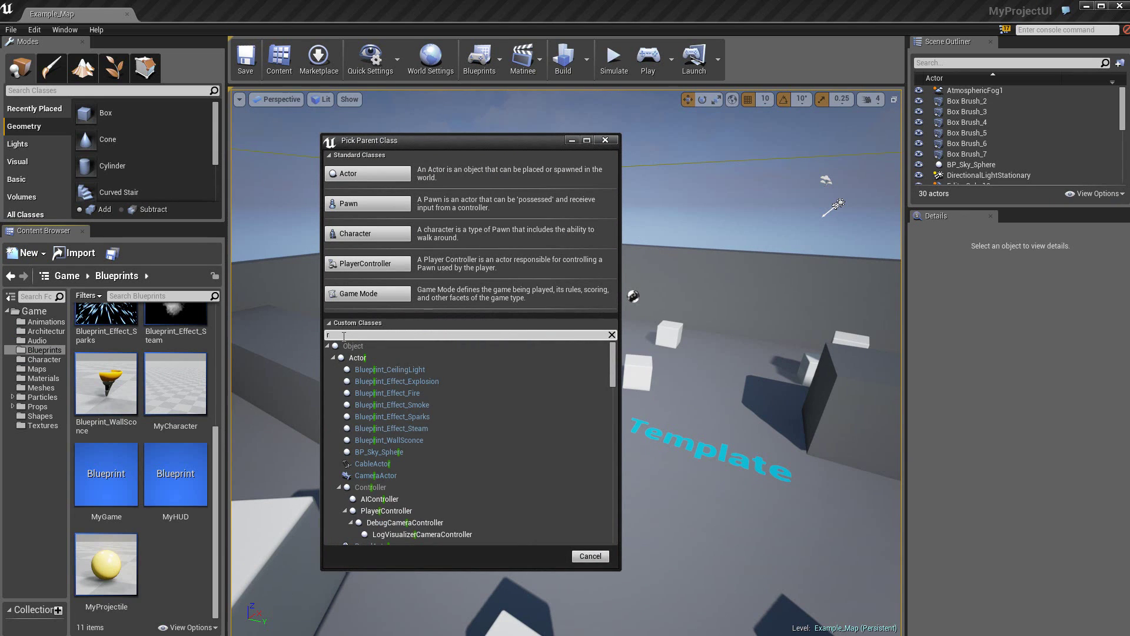
pyautogui.write('adiant')
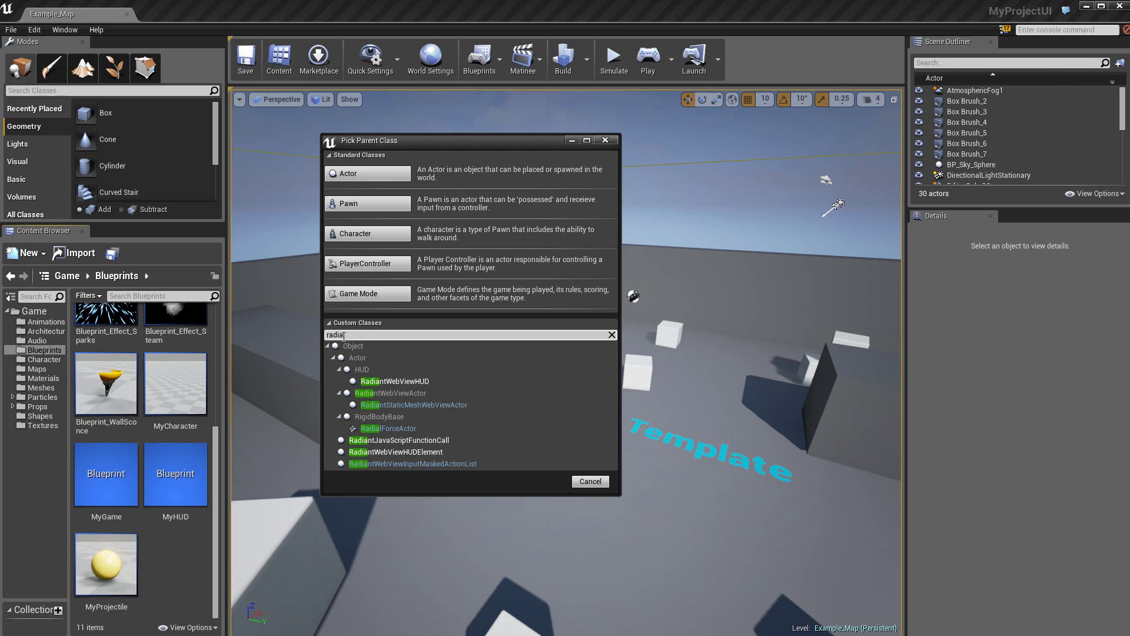
pyautogui.click(415, 406)
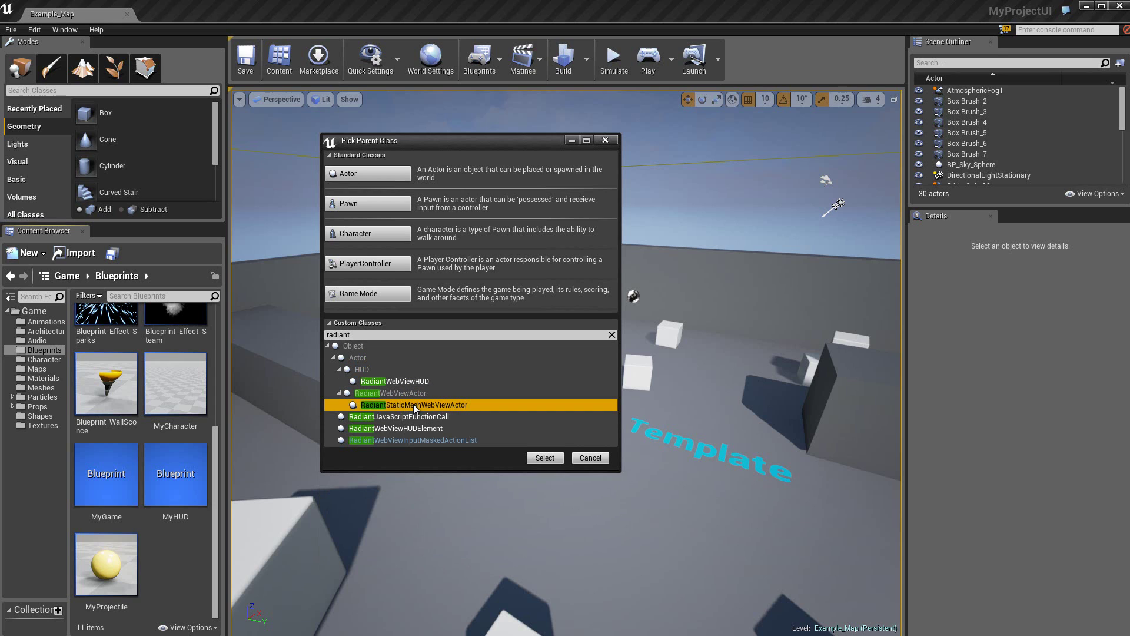
pyautogui.click(544, 460)
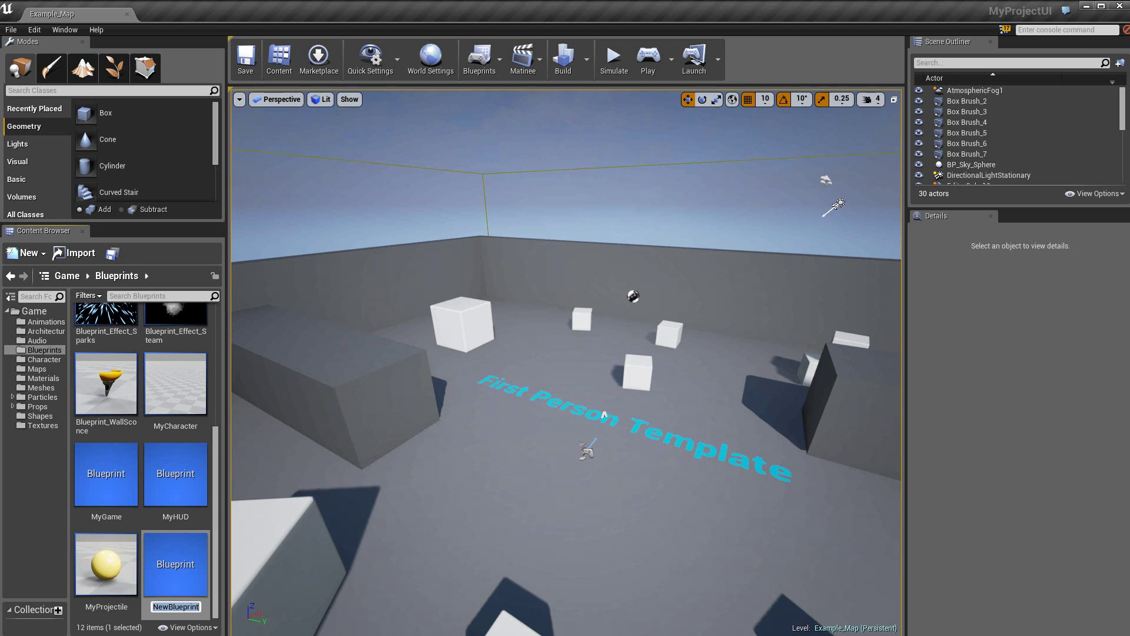
pyautogui.write('MyWebViewActor')
pyautogui.press('Return')
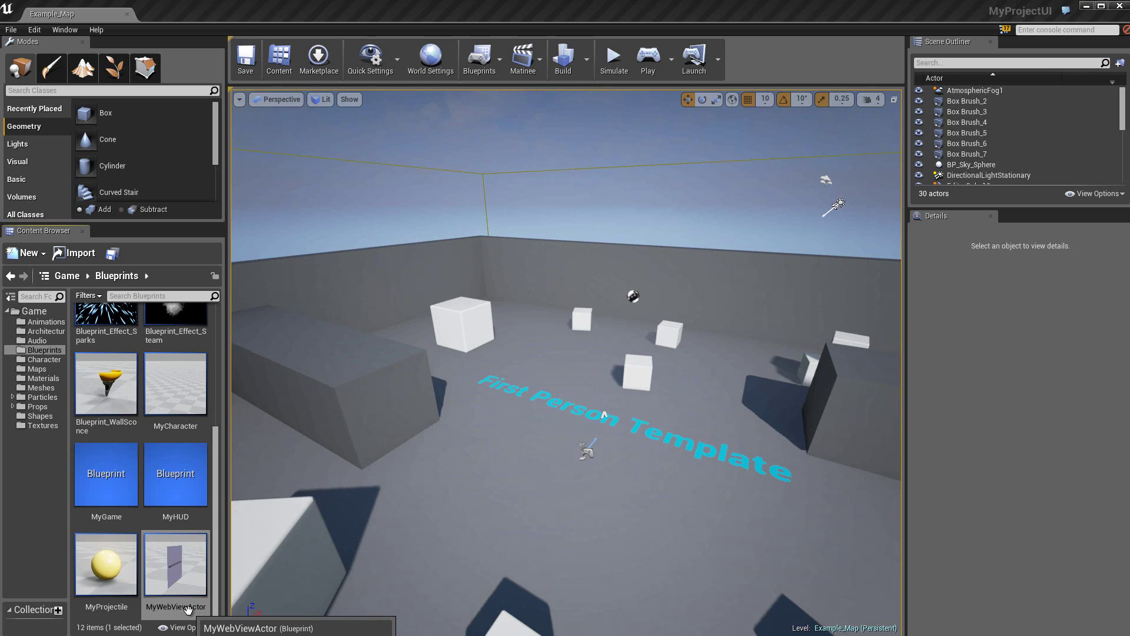
# Open MyWebViewActor, frame its FlatPanel, run Simulation to preview the web page, then return to the level
pyautogui.doubleClick(186, 577)
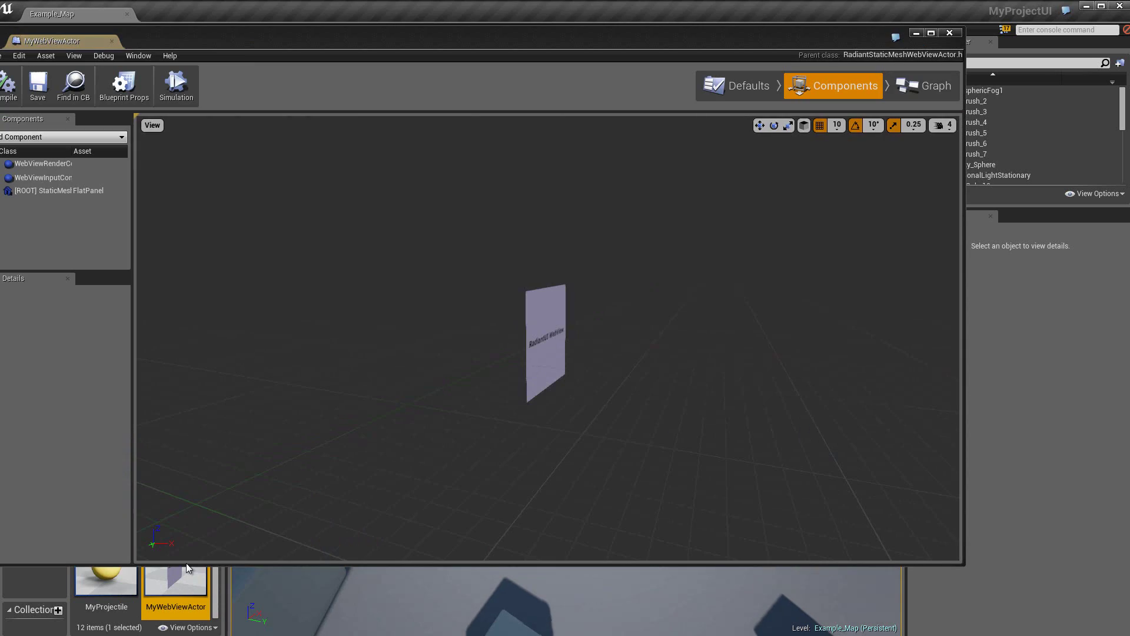
pyautogui.moveTo(423, 41); pyautogui.dragTo(482, 63)
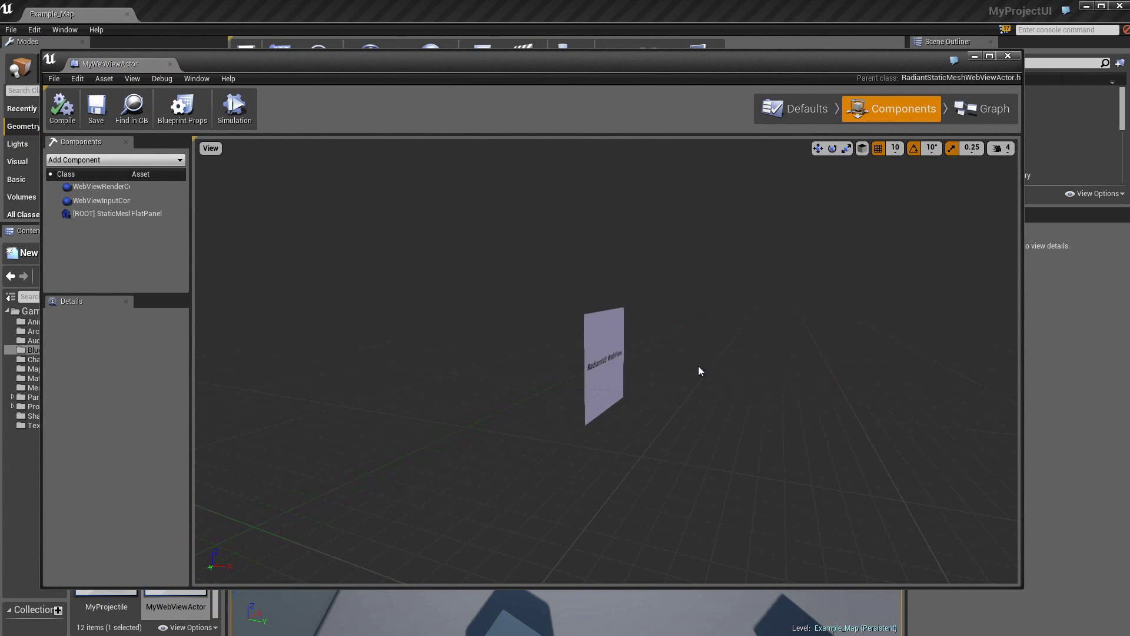
pyautogui.moveTo(699, 371); pyautogui.dragTo(633, 394)
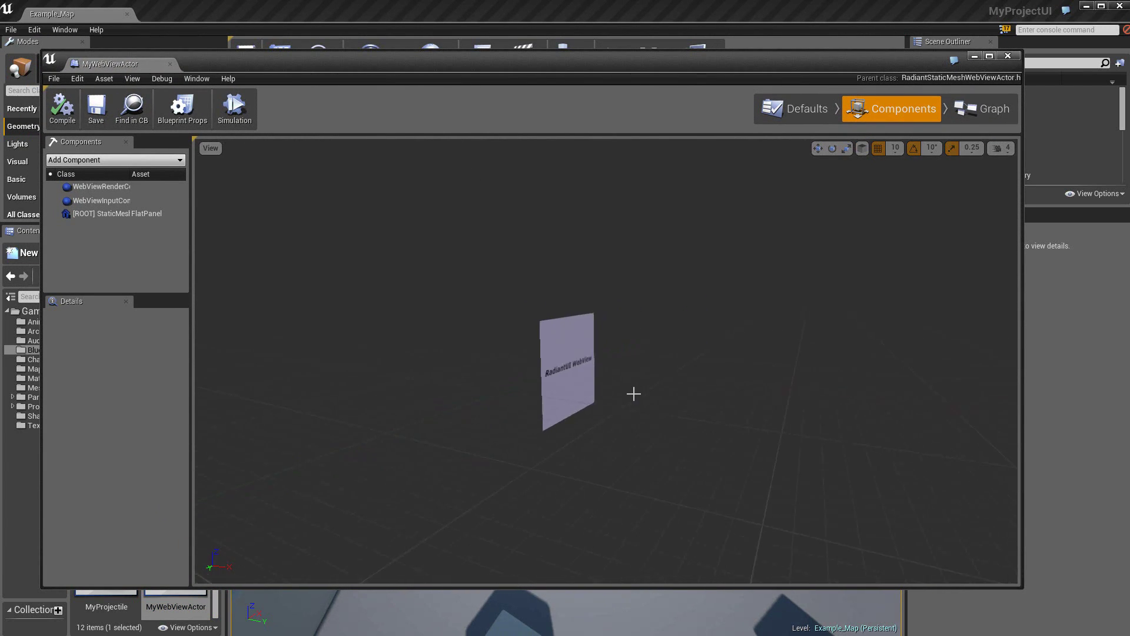
pyautogui.moveTo(633, 393); pyautogui.dragTo(635, 393)
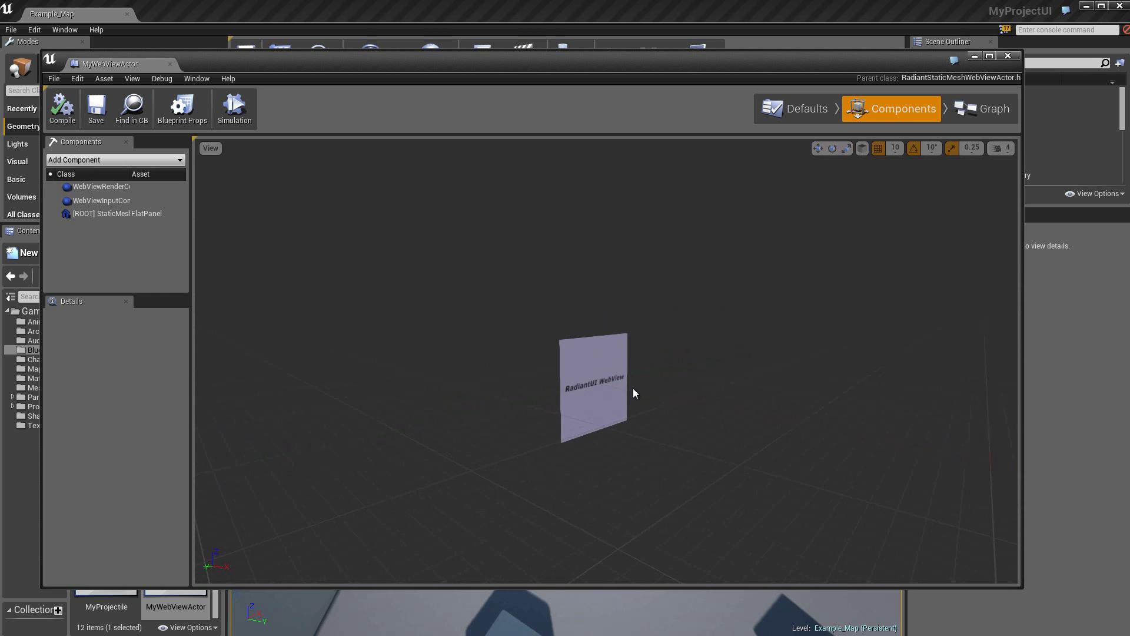
pyautogui.scroll(3, 634, 393)
pyautogui.scroll(-2, 635, 393)
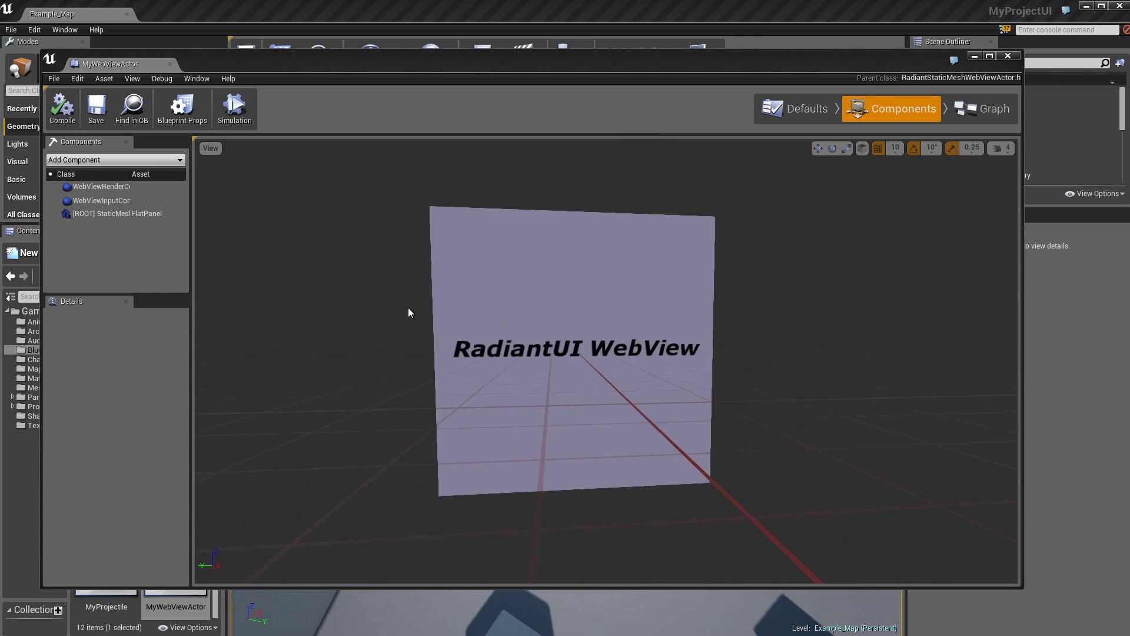
pyautogui.click(239, 111)
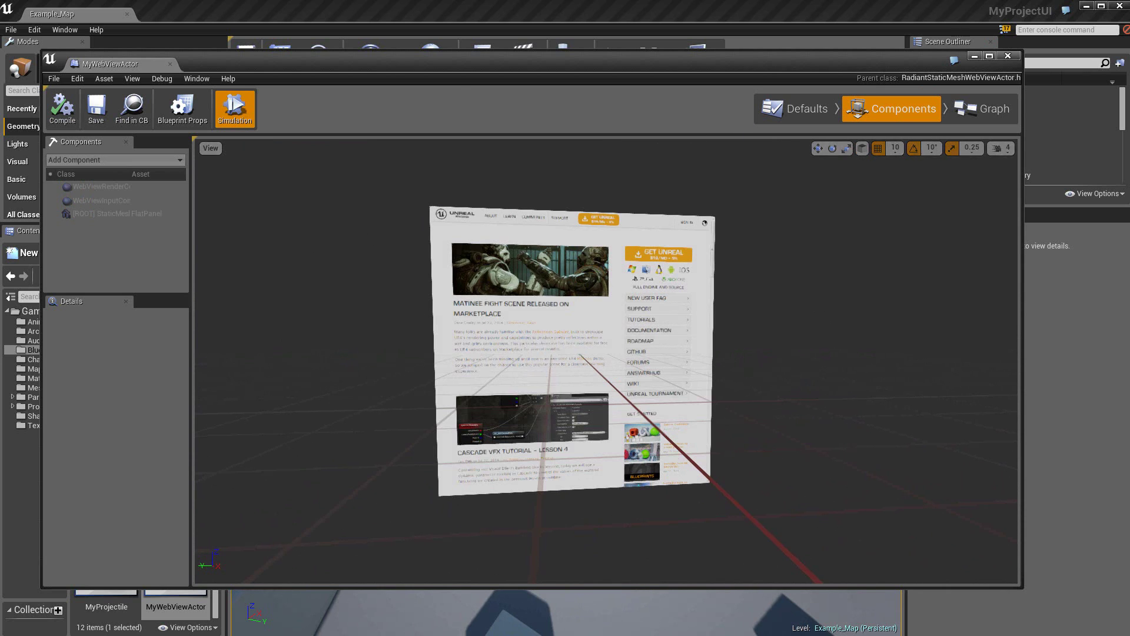
pyautogui.click(340, 517)
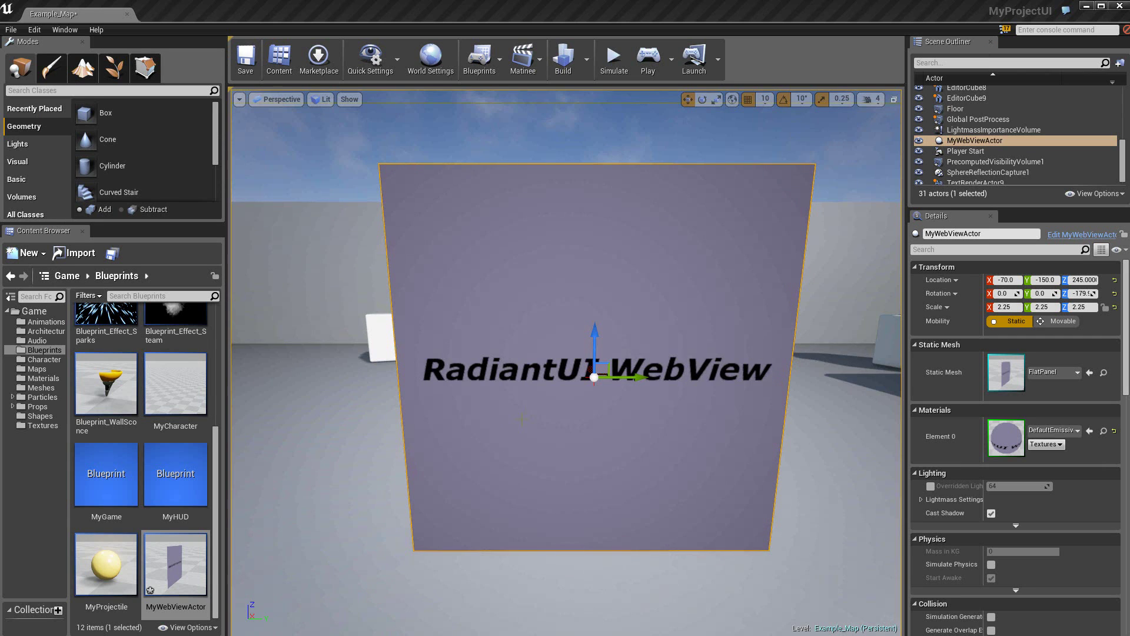
pyautogui.click(648, 56)
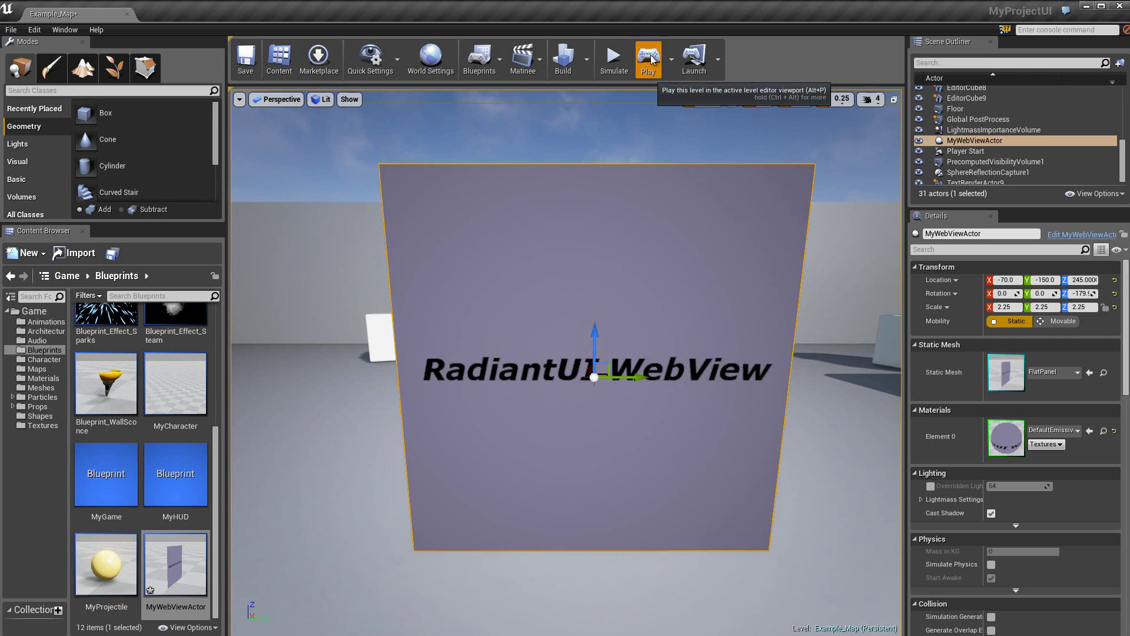
pyautogui.click(551, 487)
pyautogui.press('w')
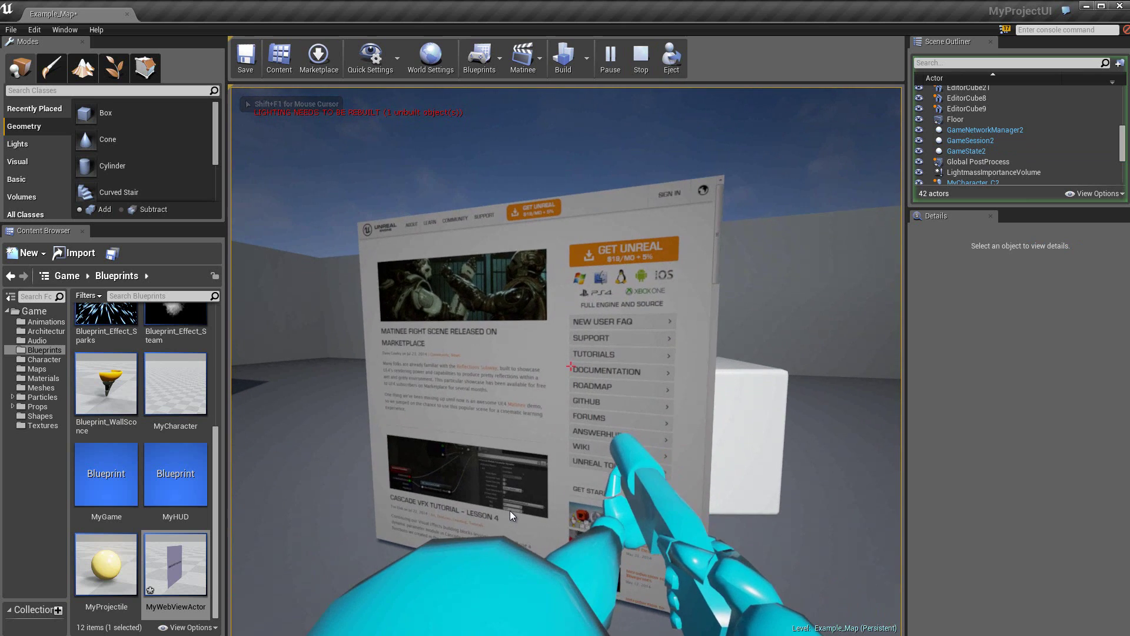
pyautogui.press('w')
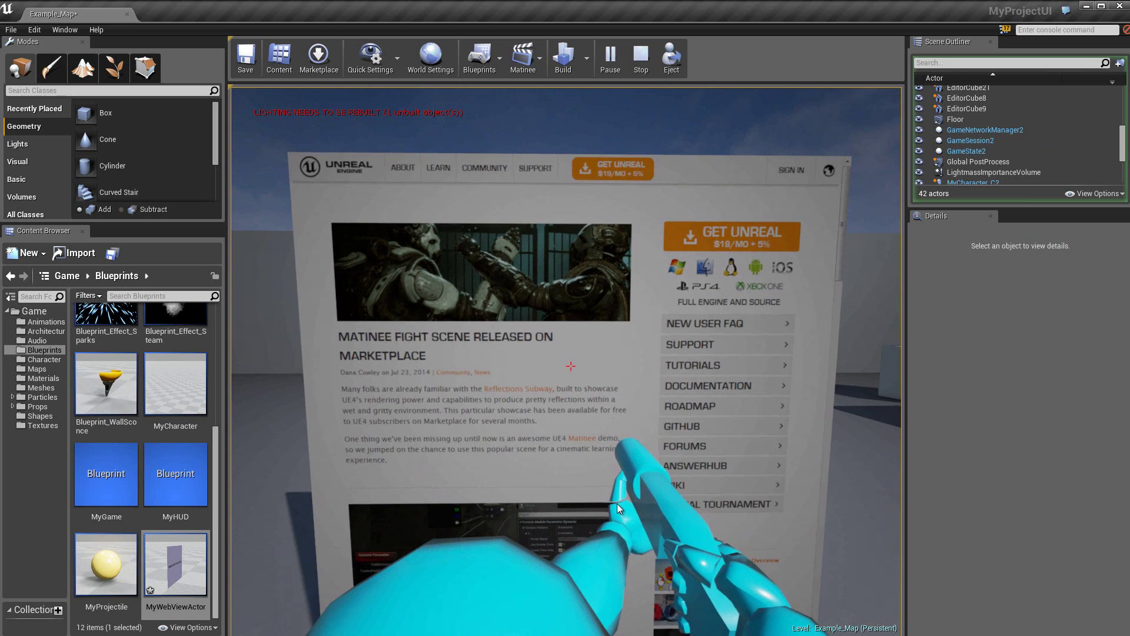
pyautogui.press('Escape')
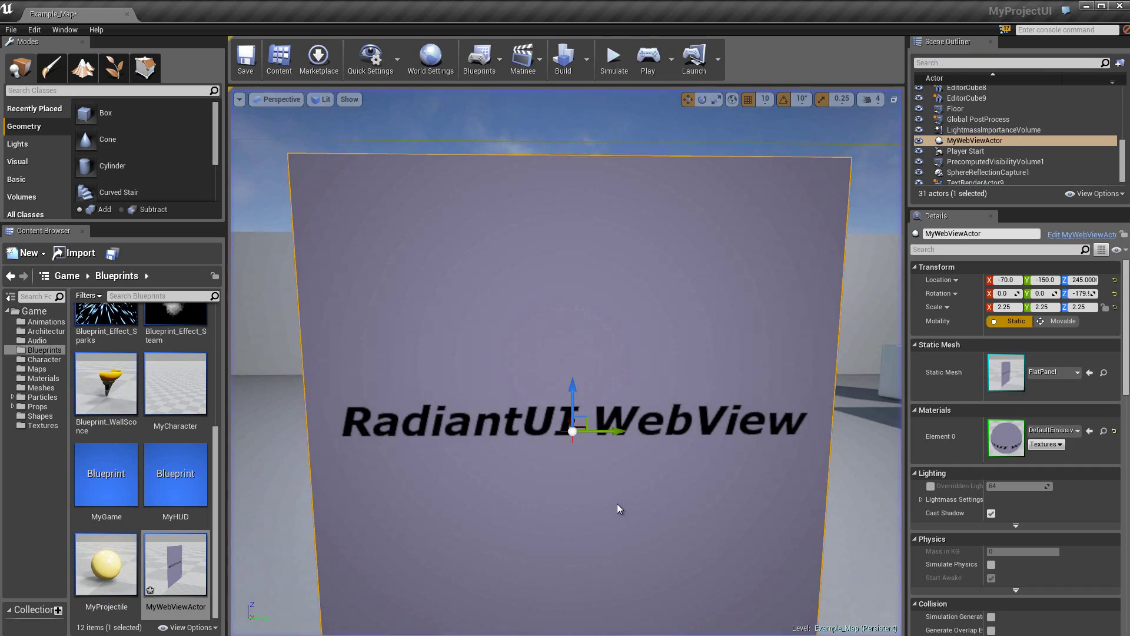
pyautogui.press('f')
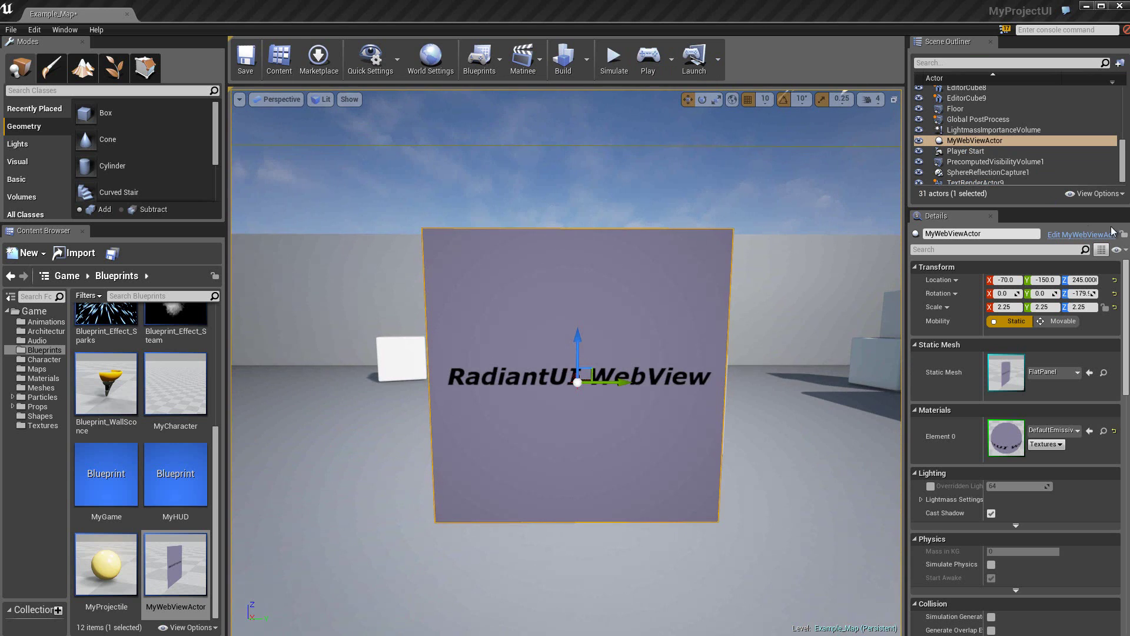
pyautogui.click(1082, 235)
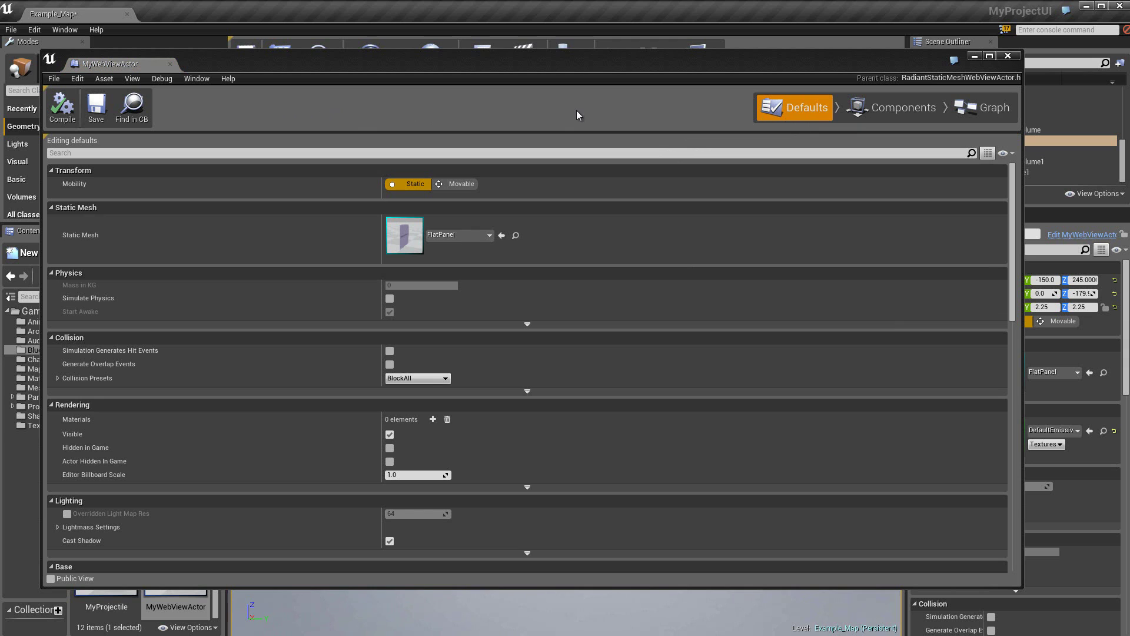
pyautogui.moveTo(1014, 255)
pyautogui.mouseDown()
pyautogui.moveTo(993, 454)
pyautogui.moveTo(992, 321)
pyautogui.mouseUp()
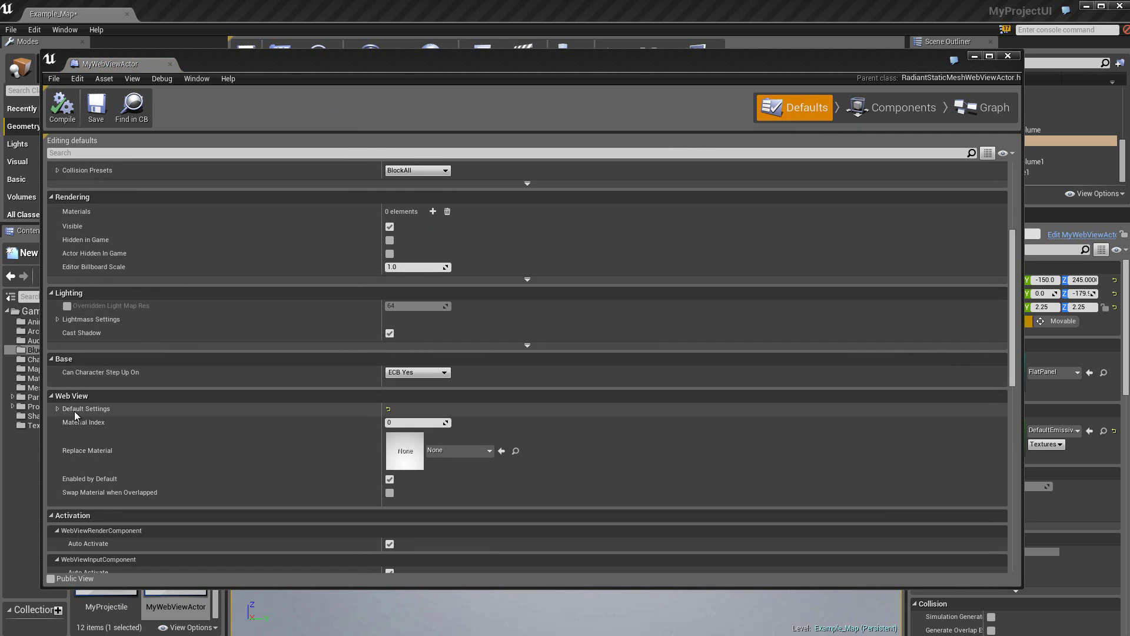
pyautogui.click(57, 408)
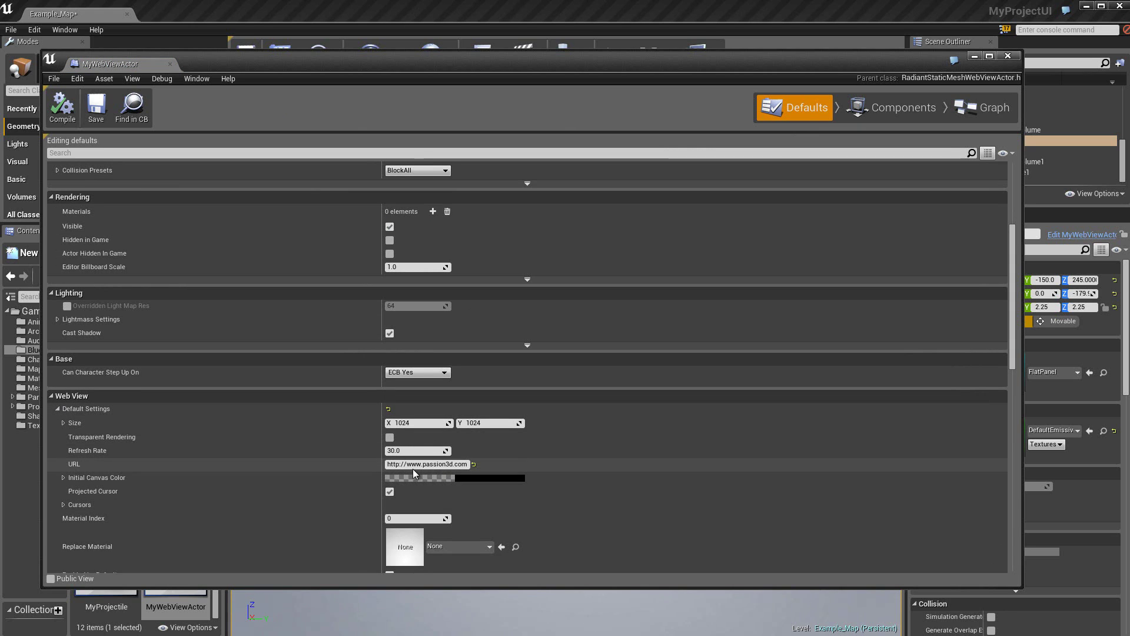
pyautogui.click(456, 465)
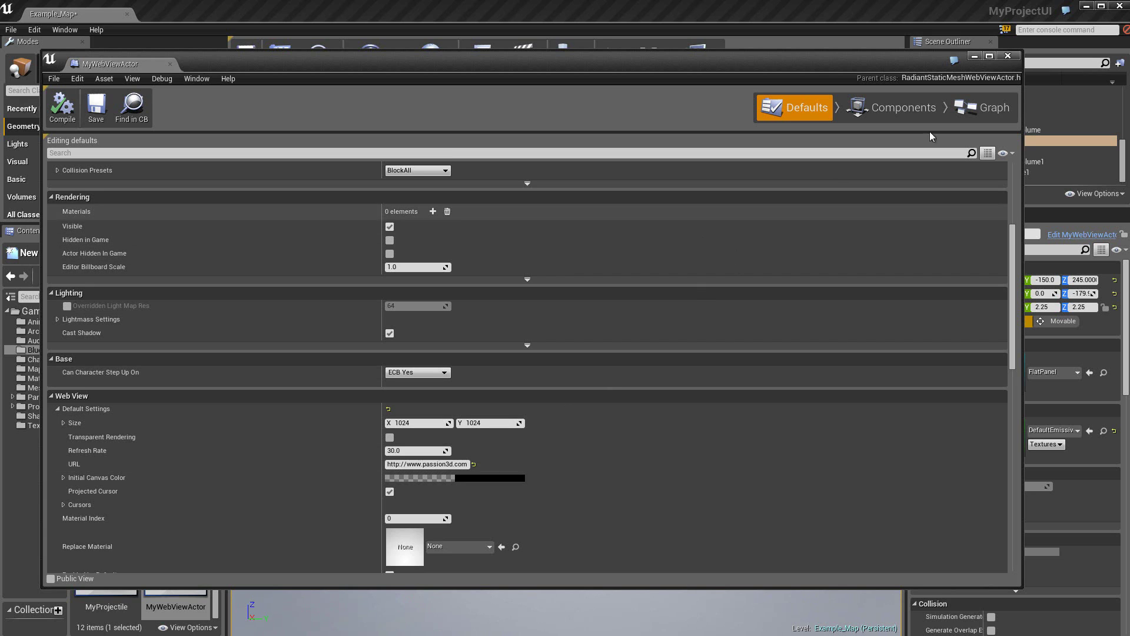
pyautogui.click(97, 106)
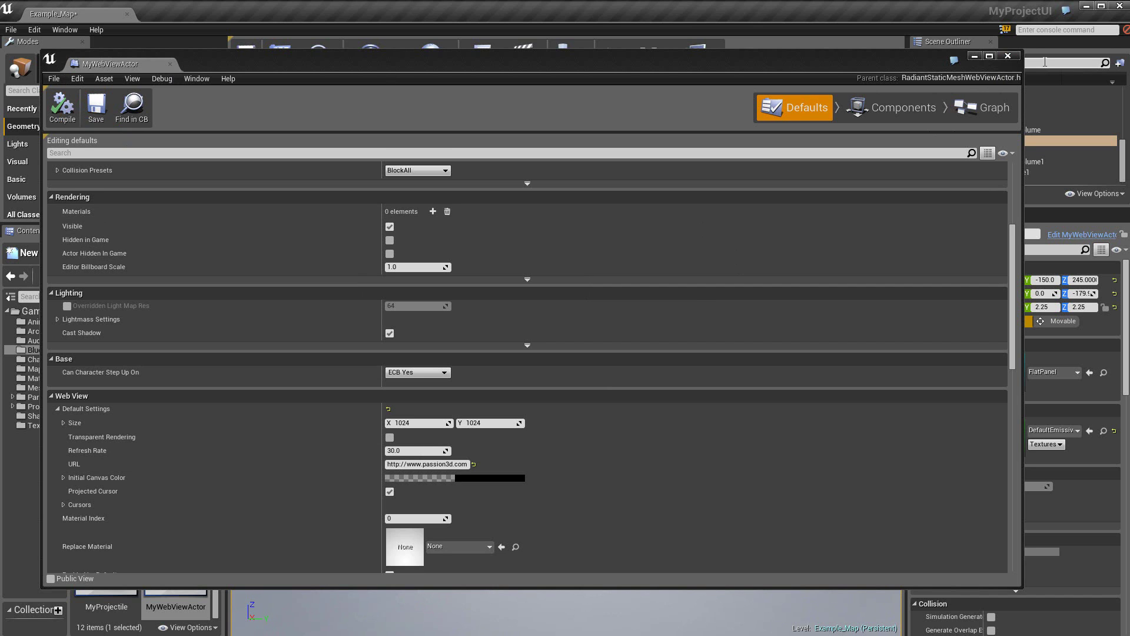
pyautogui.click(1007, 55)
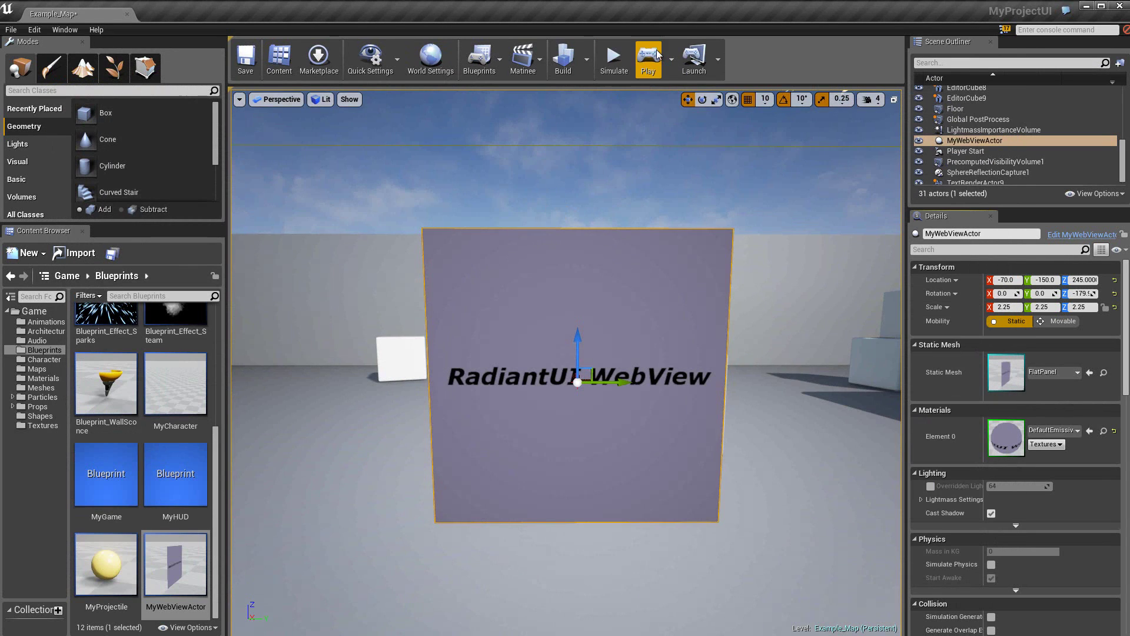
# Play the level and walk toward the panel showing passion3d.com
pyautogui.click(654, 52)
pyautogui.click(591, 263)
pyautogui.press('w')
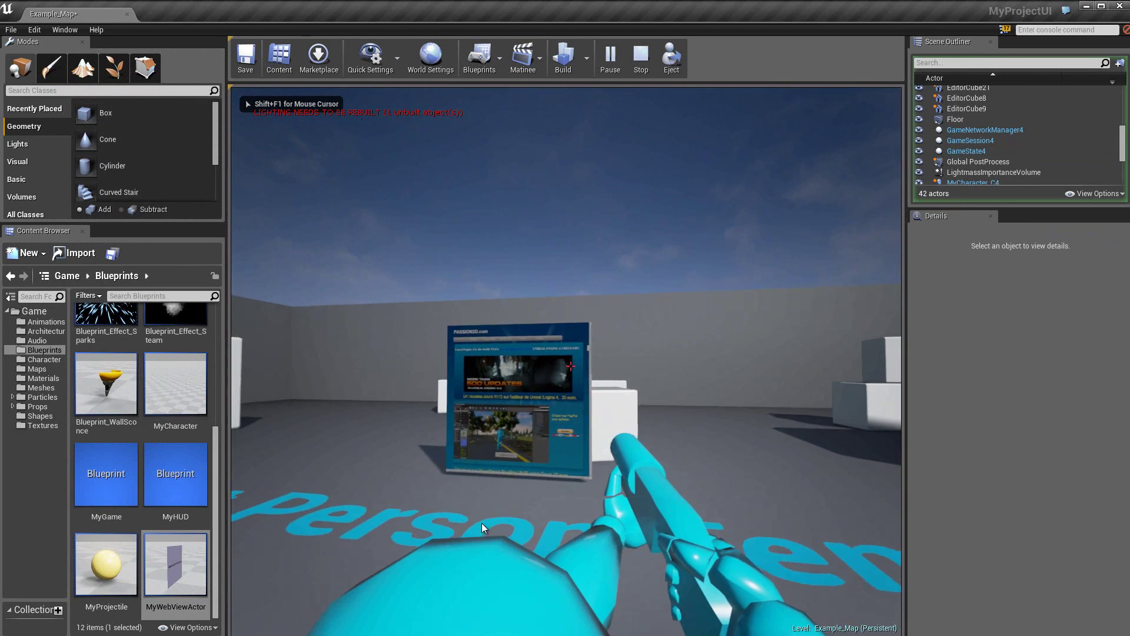
pyautogui.press('w')
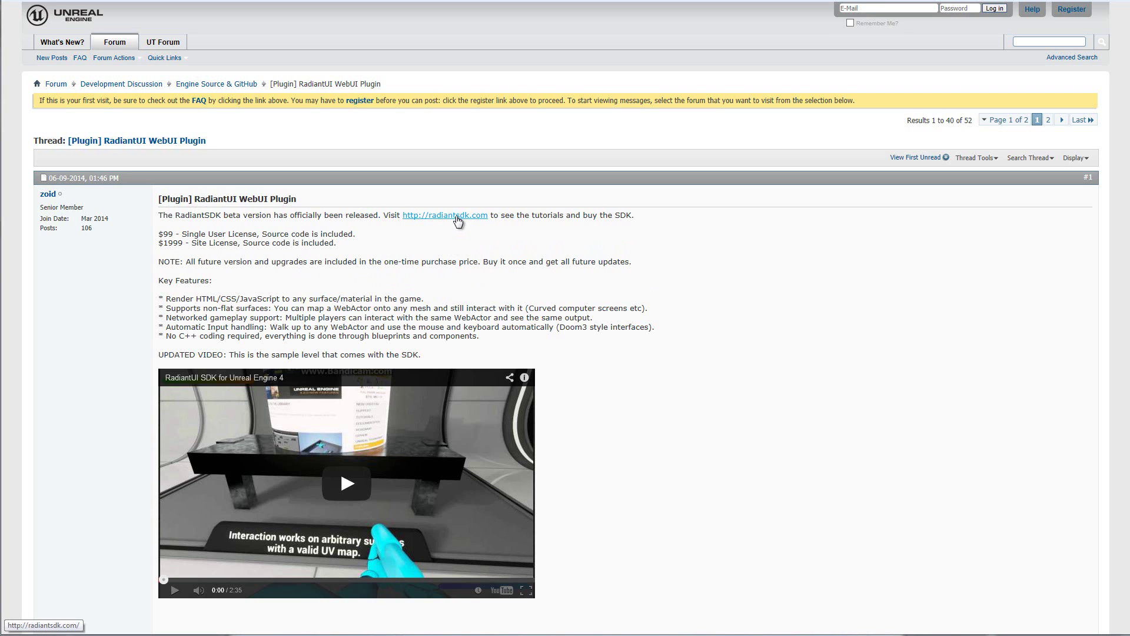
# Follow the radiantsdk.com link in the forum post and scroll through the Welcome page
pyautogui.click(457, 215)
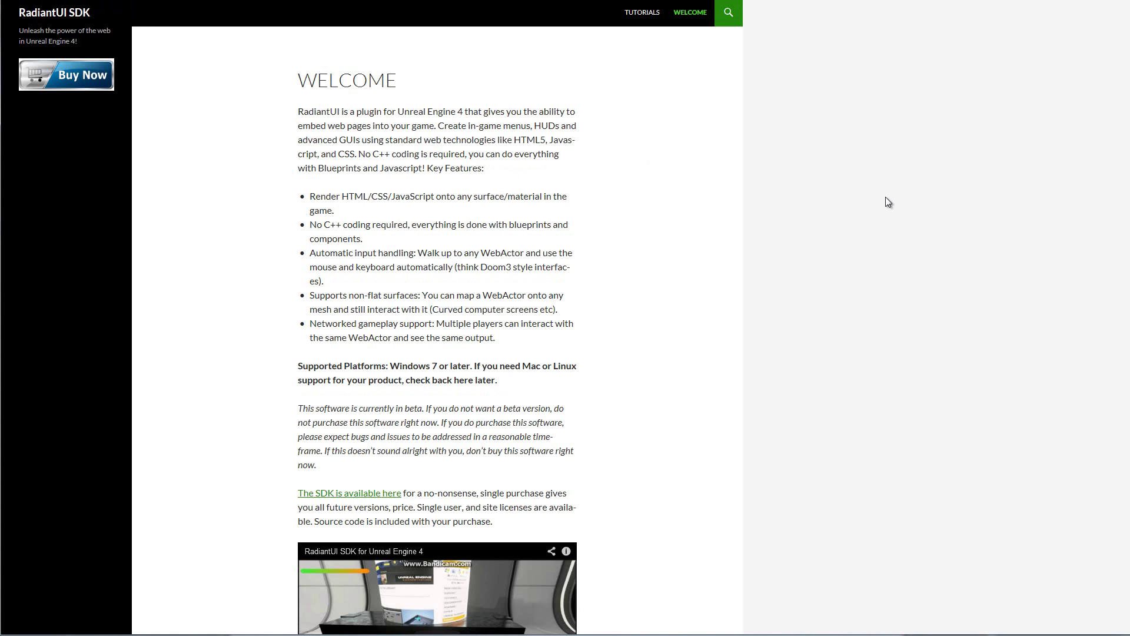
pyautogui.scroll(-2, 891, 196)
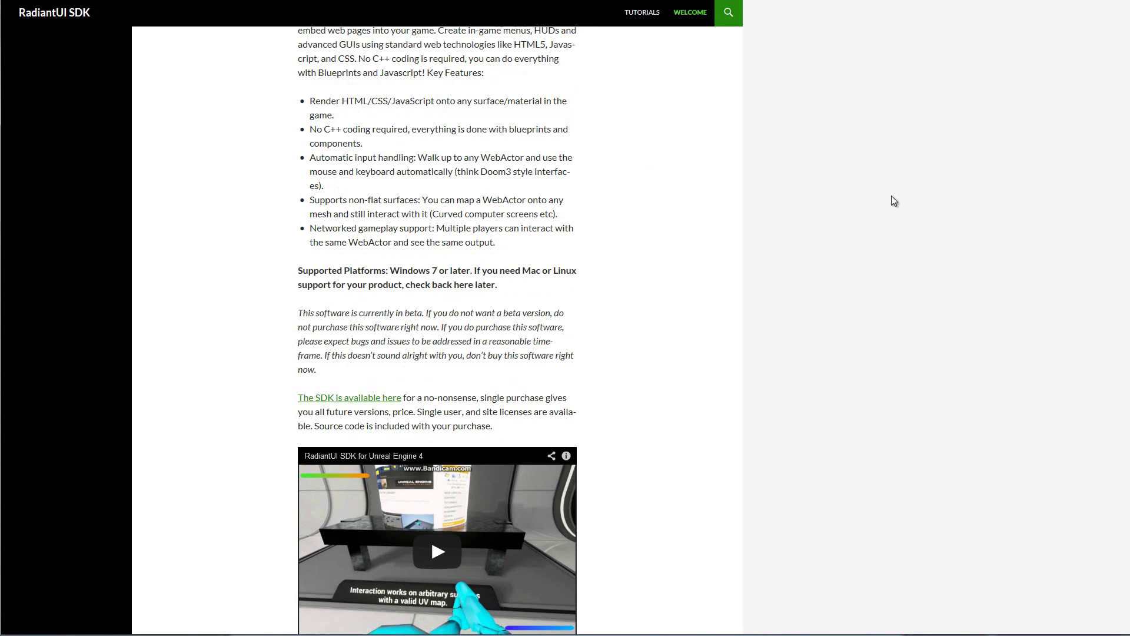
pyautogui.scroll(-2, 891, 195)
pyautogui.scroll(4, 891, 196)
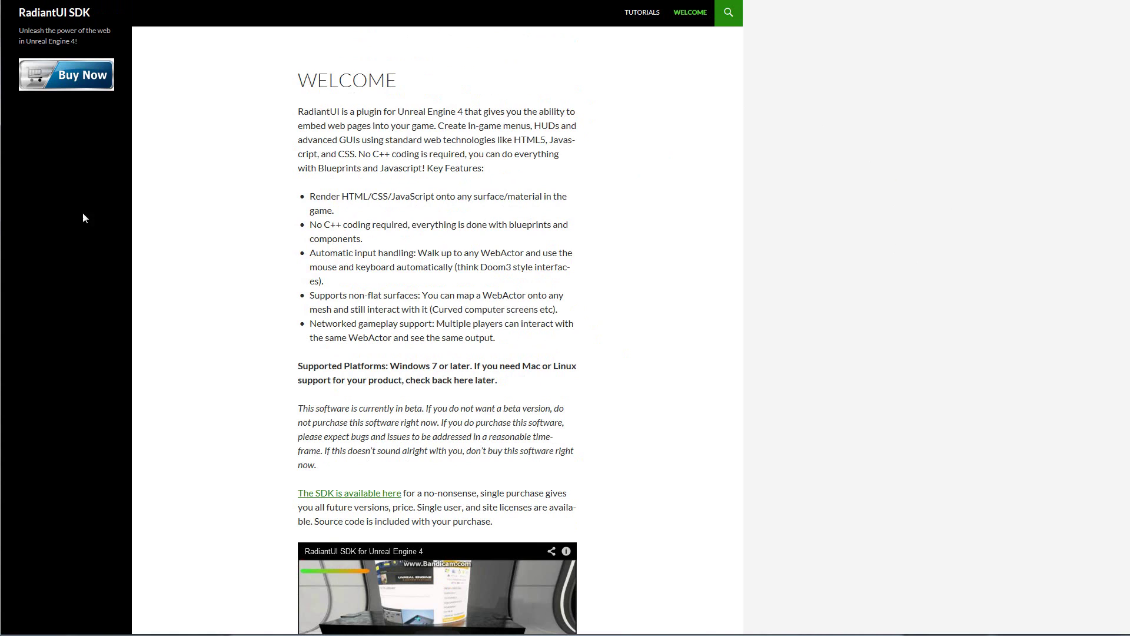
pyautogui.scroll(-1, 64, 82)
# Go to the RadiantUI Buy Now store, then show the Programme du cours UnrealEngine4 lesson list
pyautogui.click(64, 83)
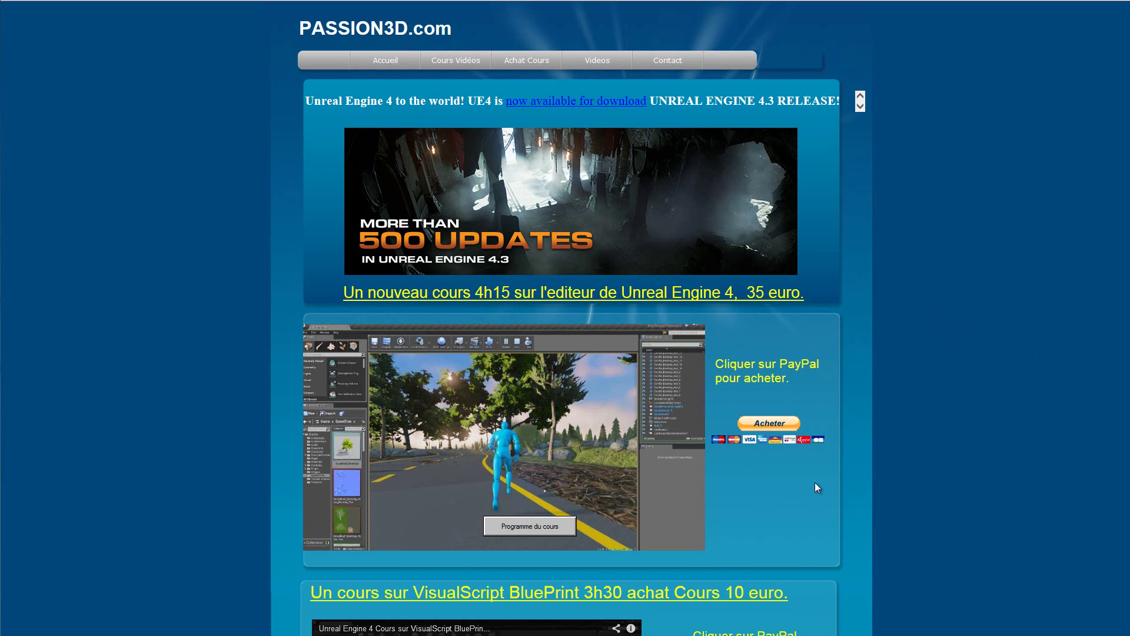
pyautogui.click(536, 525)
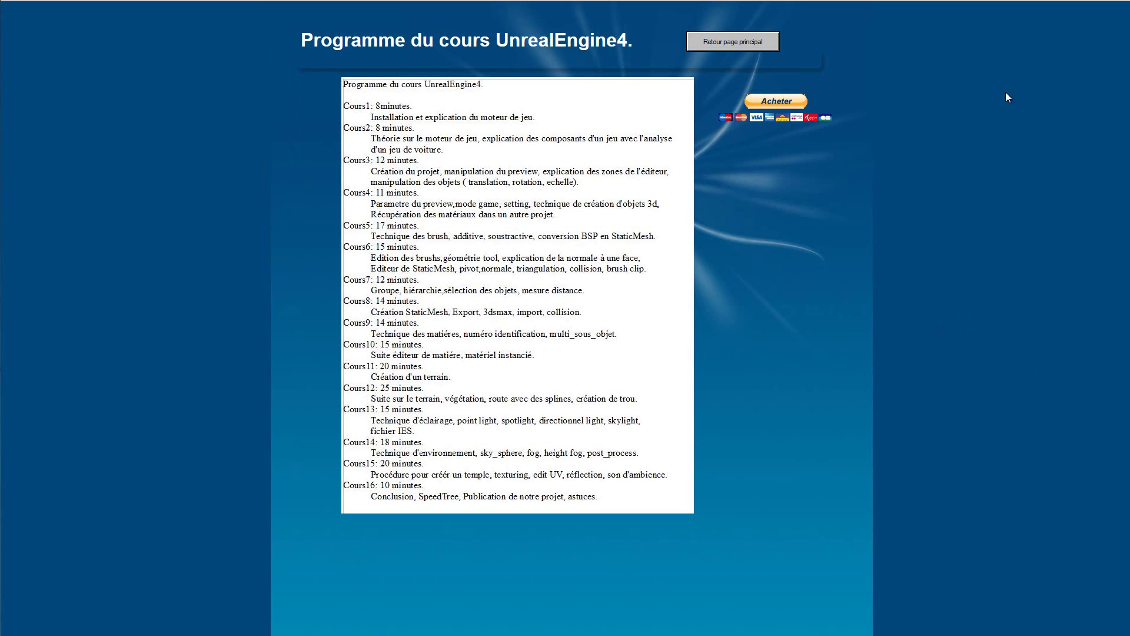
# Go back to the PASSION3D.com homepage and scroll to the 10-euro VisualScript BluePrint course video
pyautogui.click(742, 48)
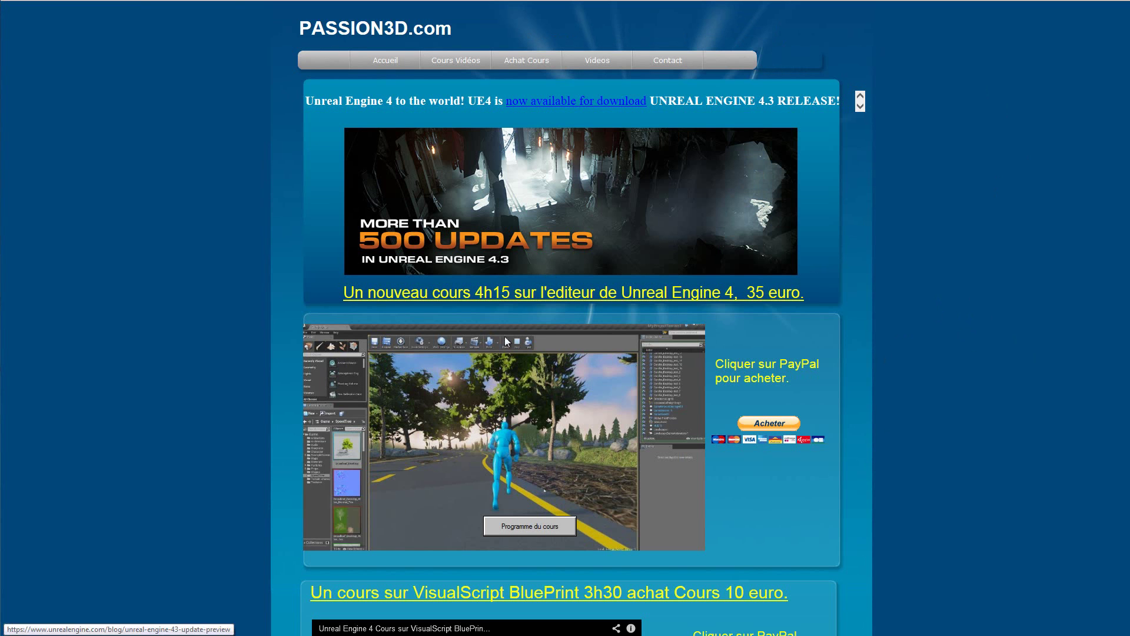
pyautogui.scroll(-5, 958, 285)
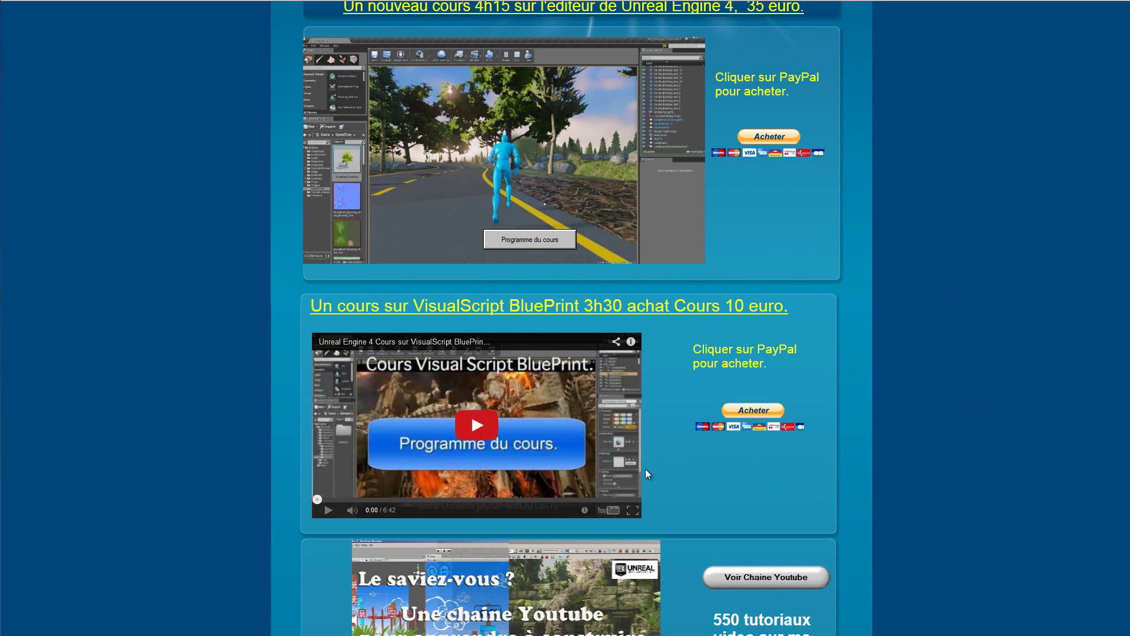
pyautogui.scroll(-2, 1008, 180)
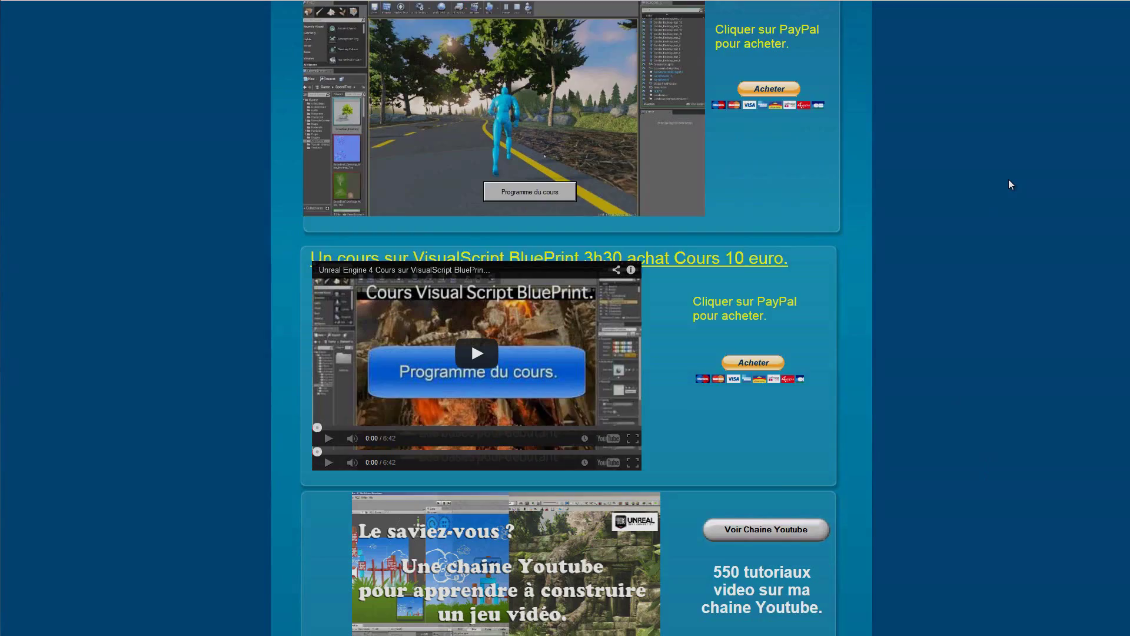